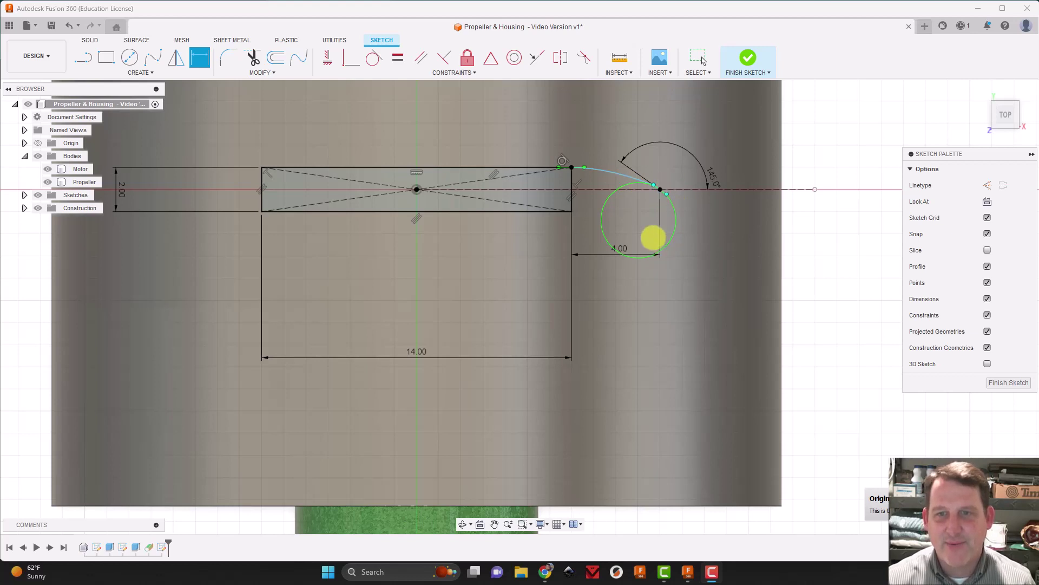
# Step: Mirror the upper curve beyond the rectangle's end across the horizontal construction line to form a pointed tip
pyautogui.scroll(2, 655, 237)
pyautogui.scroll(2, 644, 233)
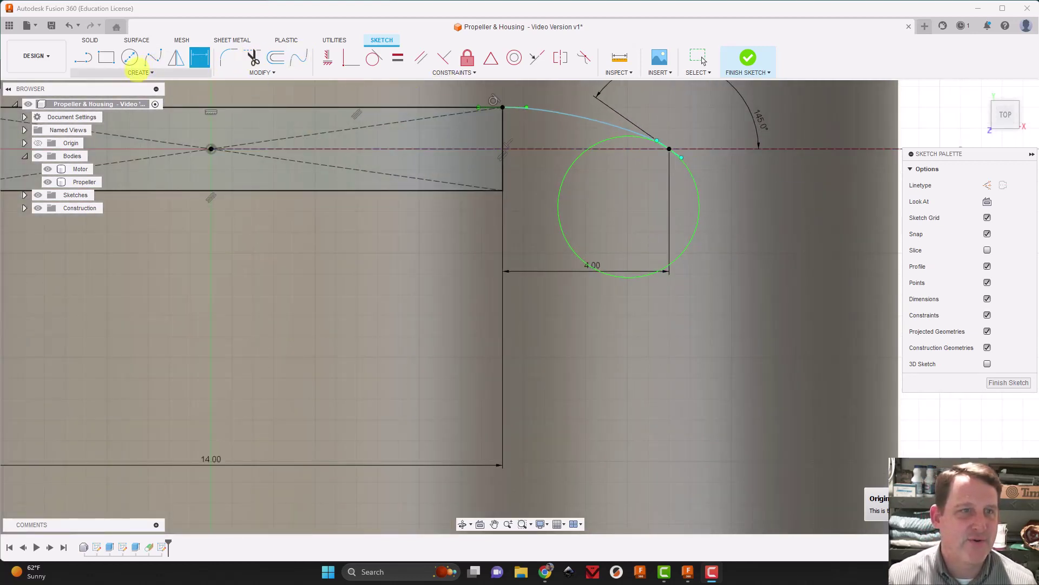
pyautogui.click(140, 73)
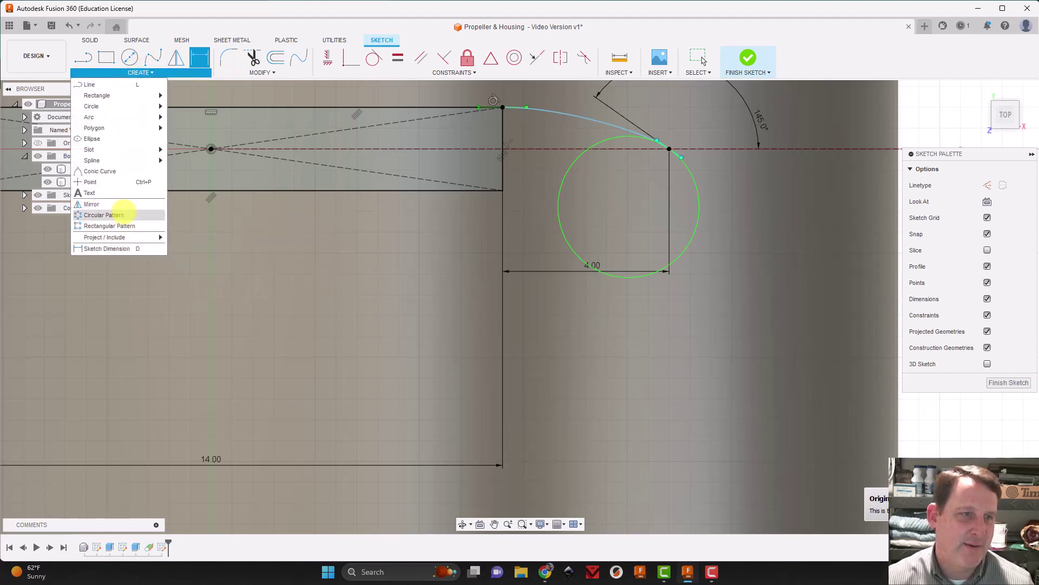
pyautogui.click(123, 205)
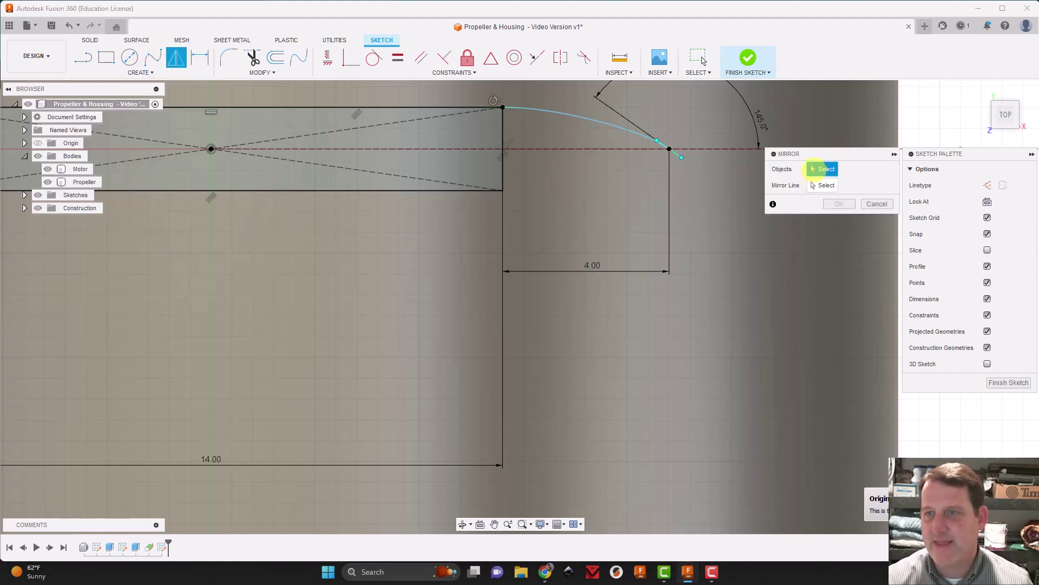
pyautogui.click(561, 114)
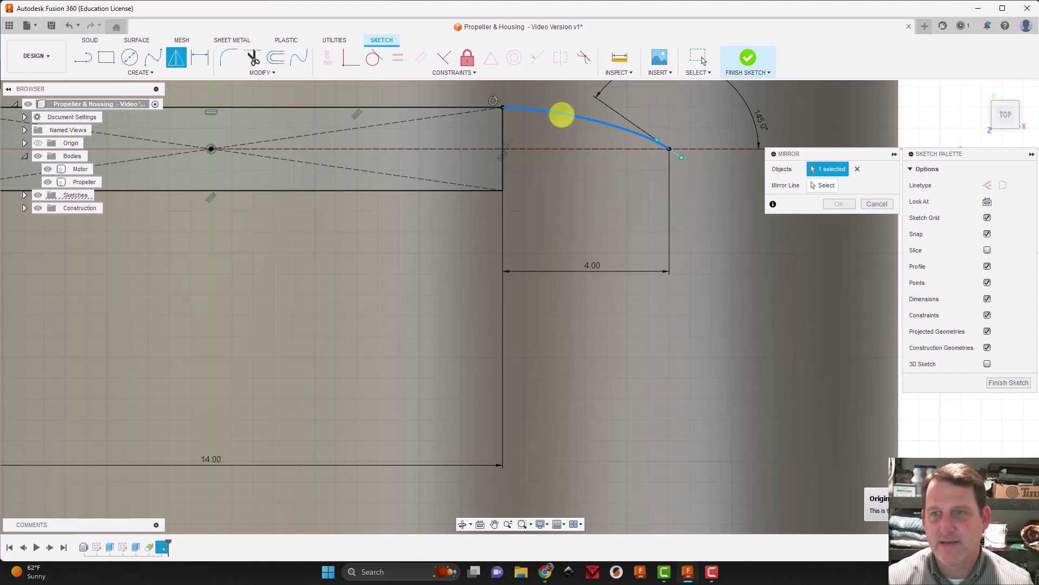
pyautogui.click(824, 185)
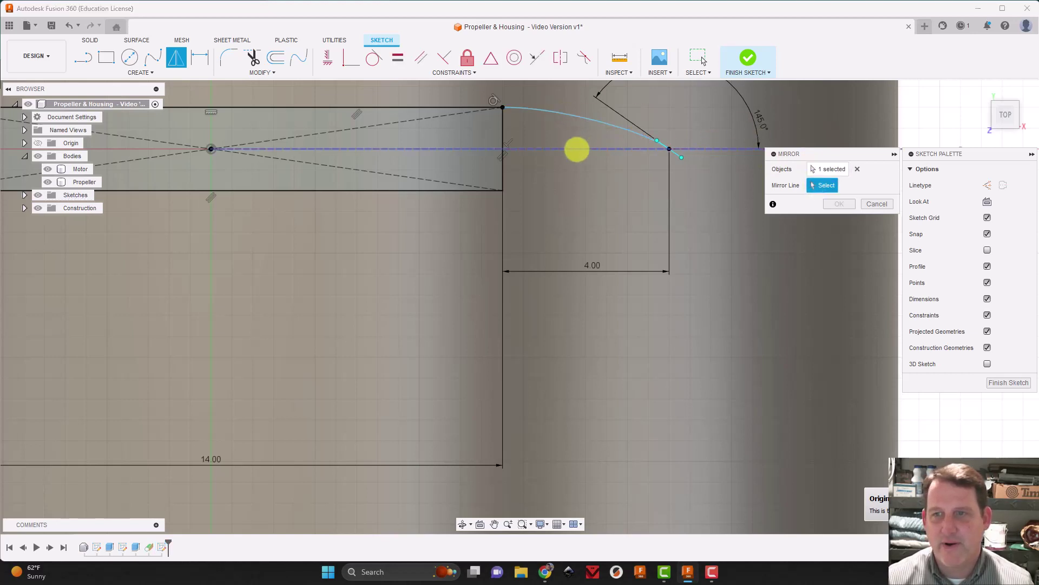
pyautogui.click(577, 149)
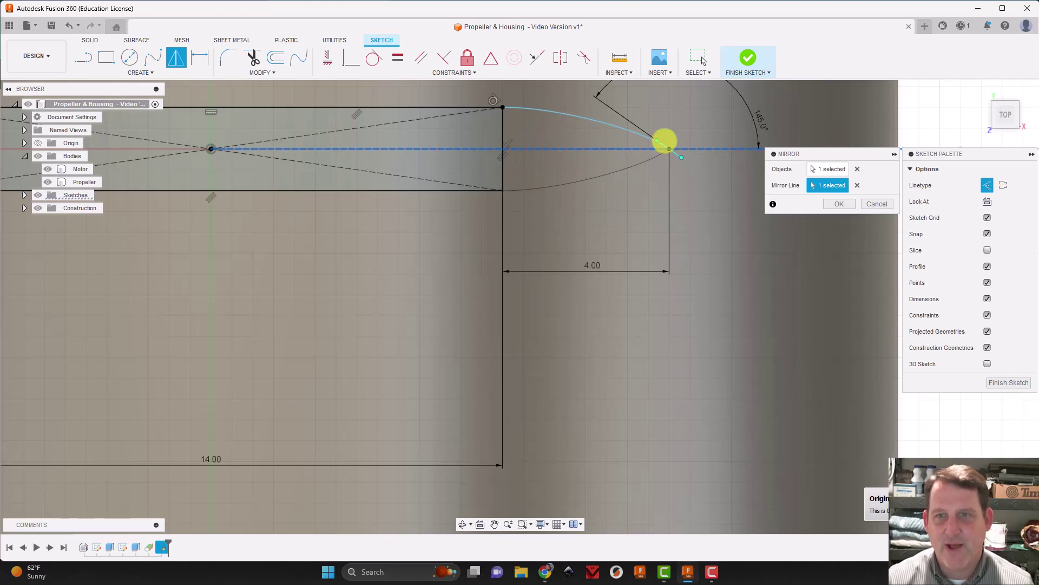
pyautogui.click(839, 204)
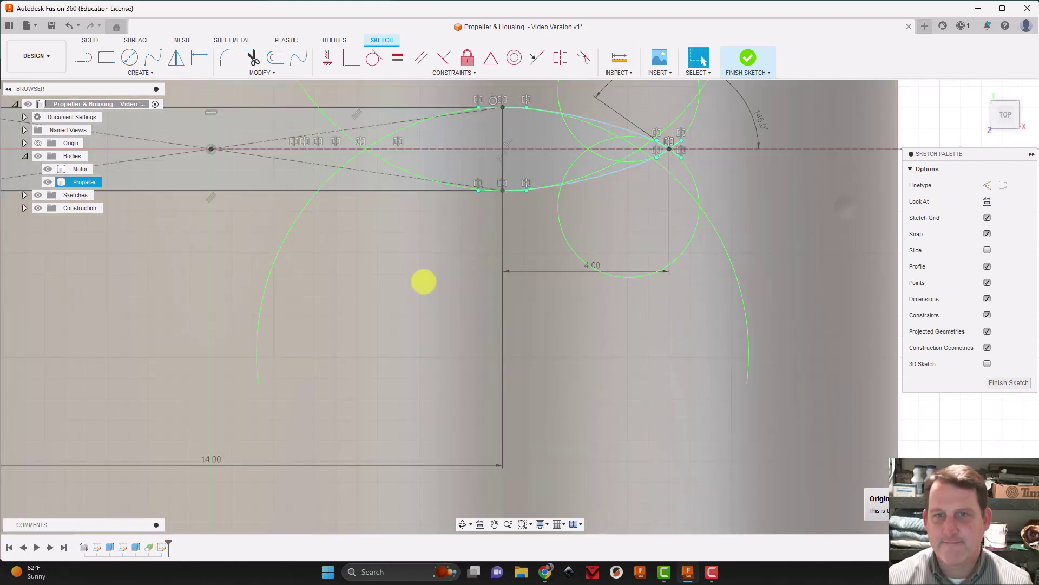
# Step: Draw a short vertical construction line from the rectangle's center point to just below its lower edge
pyautogui.scroll(-2, 424, 282)
pyautogui.moveTo(417, 286)
pyautogui.mouseDown(button='middle')
pyautogui.moveTo(496, 320)
pyautogui.moveTo(756, 371)
pyautogui.moveTo(626, 372)
pyautogui.mouseUp(button='middle')
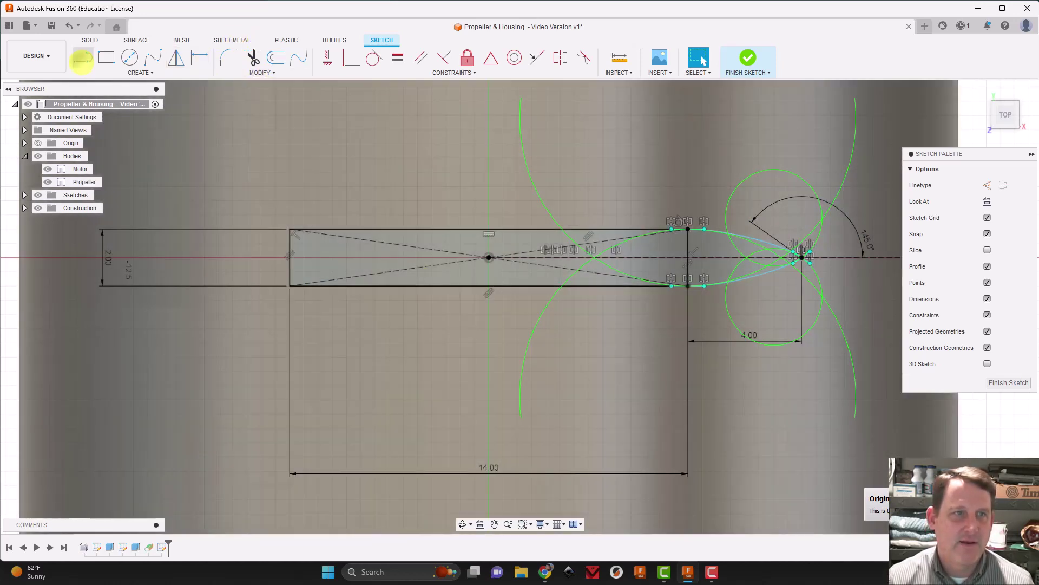
pyautogui.click(83, 57)
pyautogui.click(988, 185)
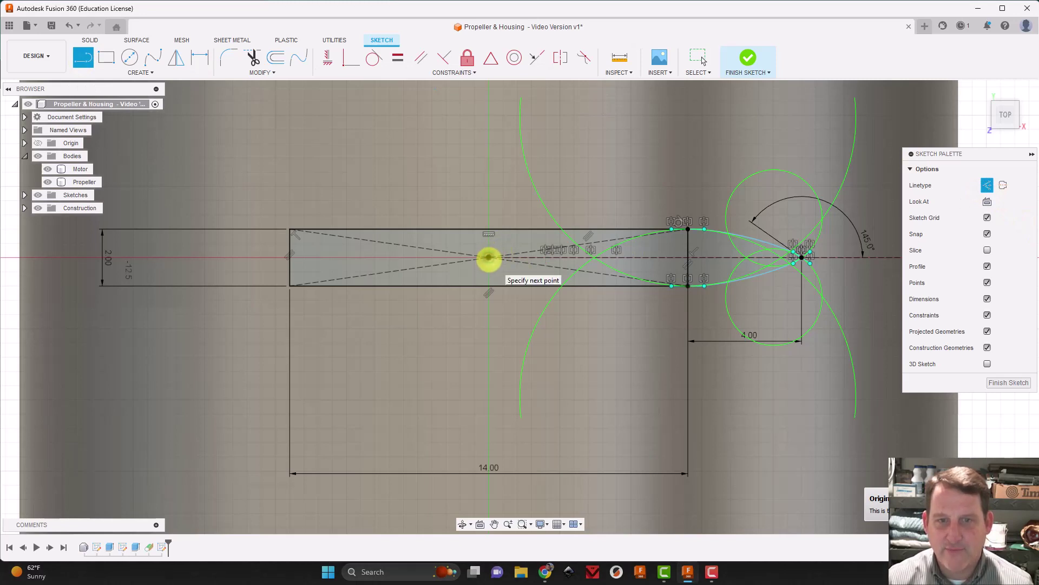
pyautogui.click(489, 257)
pyautogui.click(487, 322)
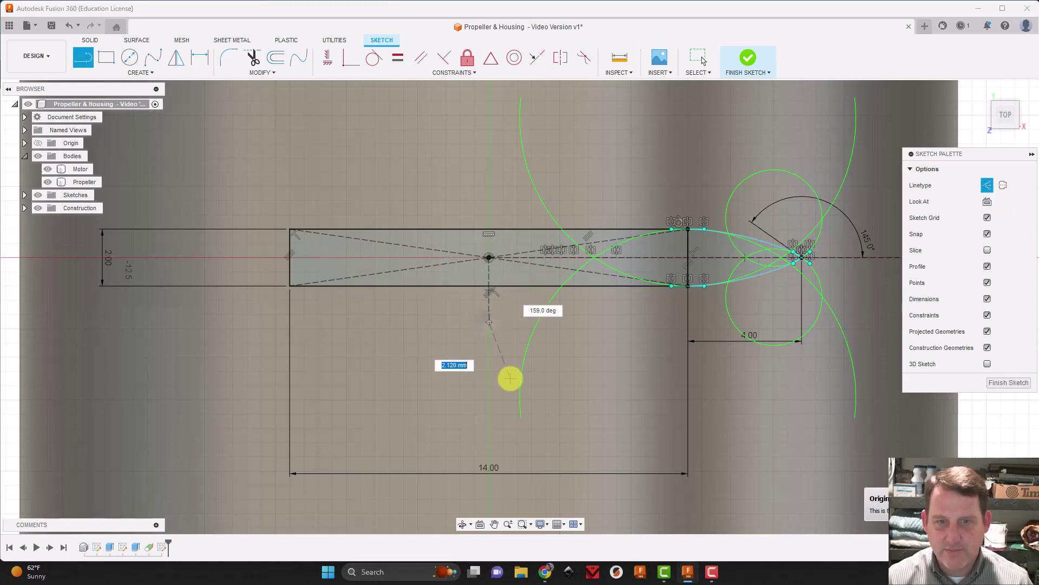
pyautogui.press('Escape')
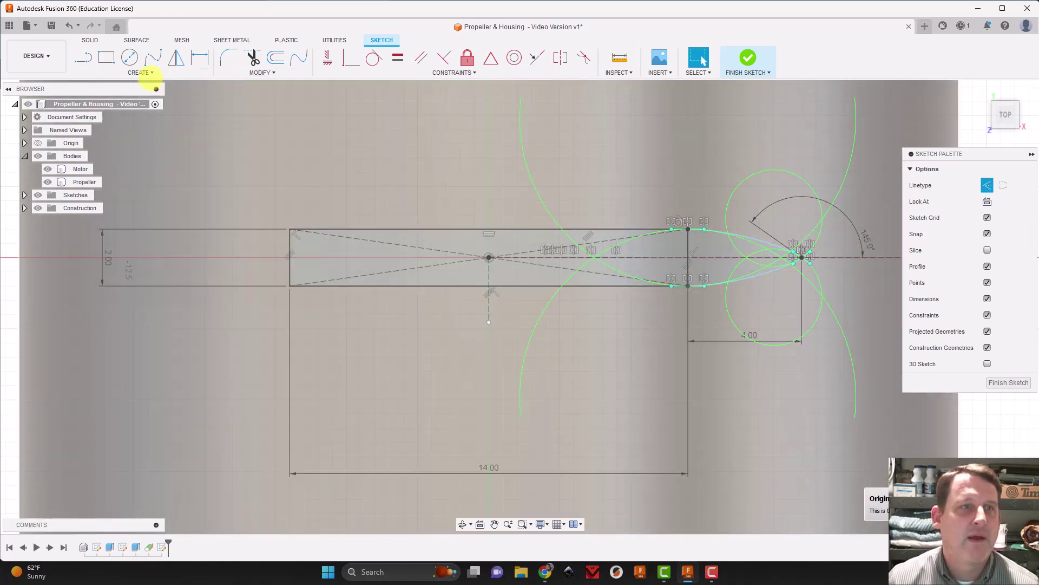
# Step: Mirror both tip curves across the vertical construction line to the rectangle's opposite end and finish the sketch
pyautogui.click(140, 72)
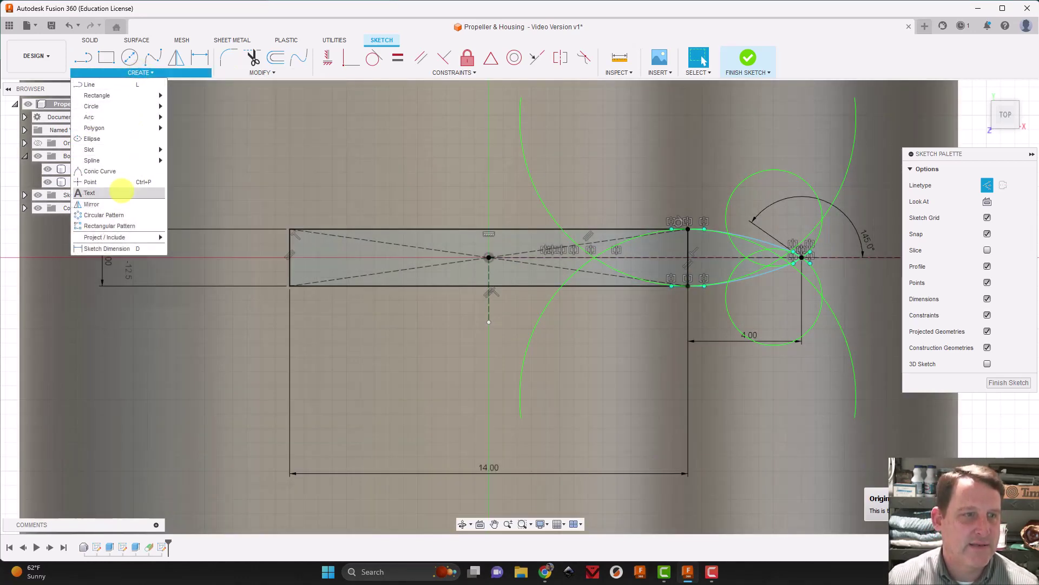
pyautogui.click(103, 204)
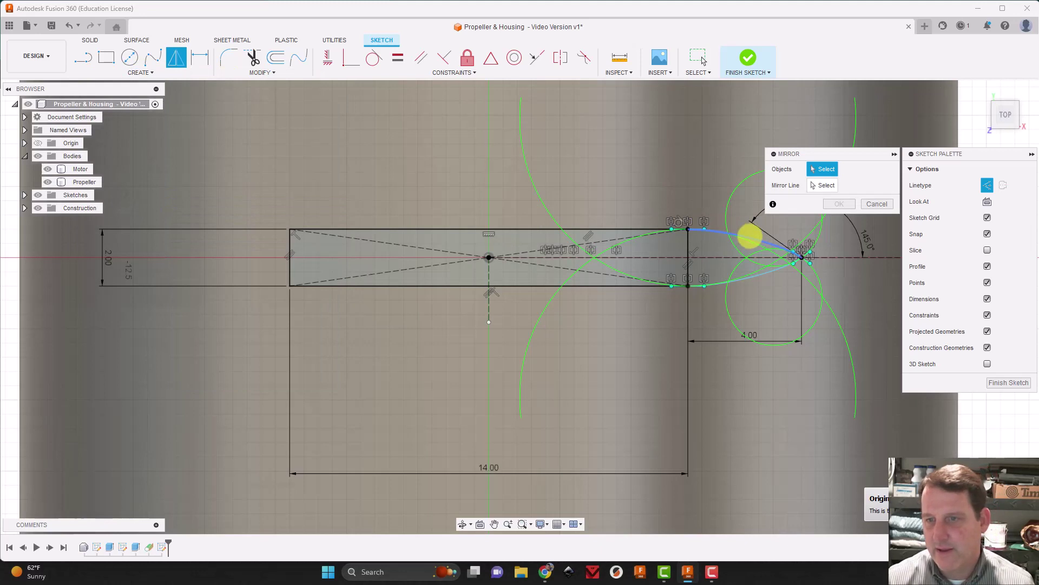
pyautogui.click(749, 236)
pyautogui.click(760, 275)
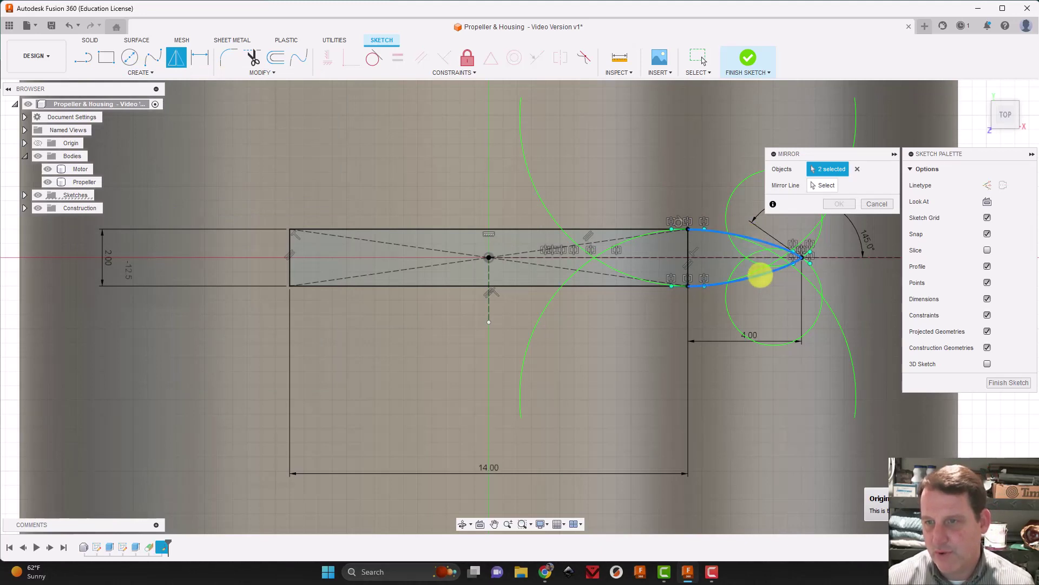
pyautogui.click(823, 185)
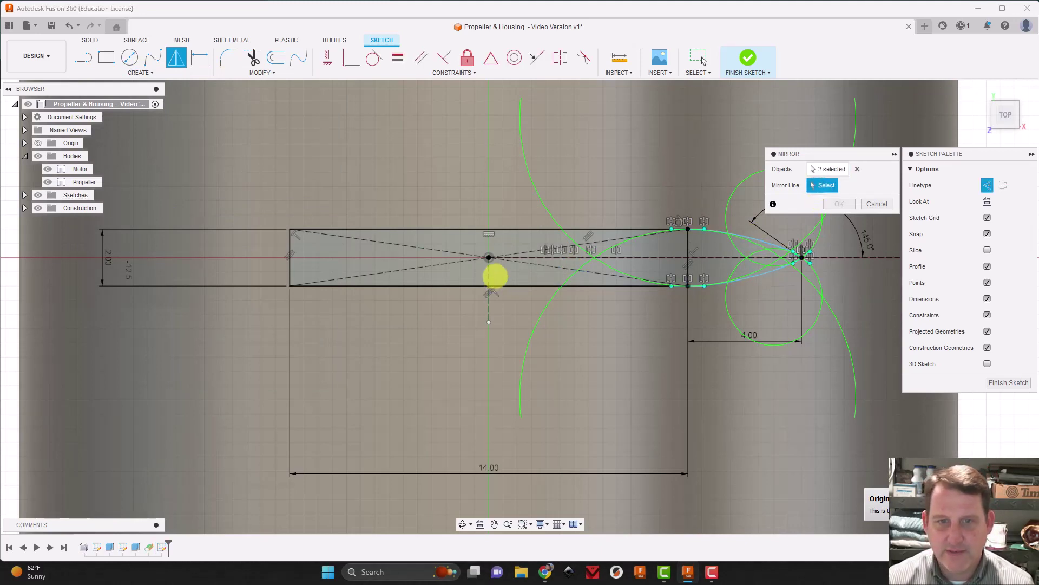
pyautogui.click(489, 276)
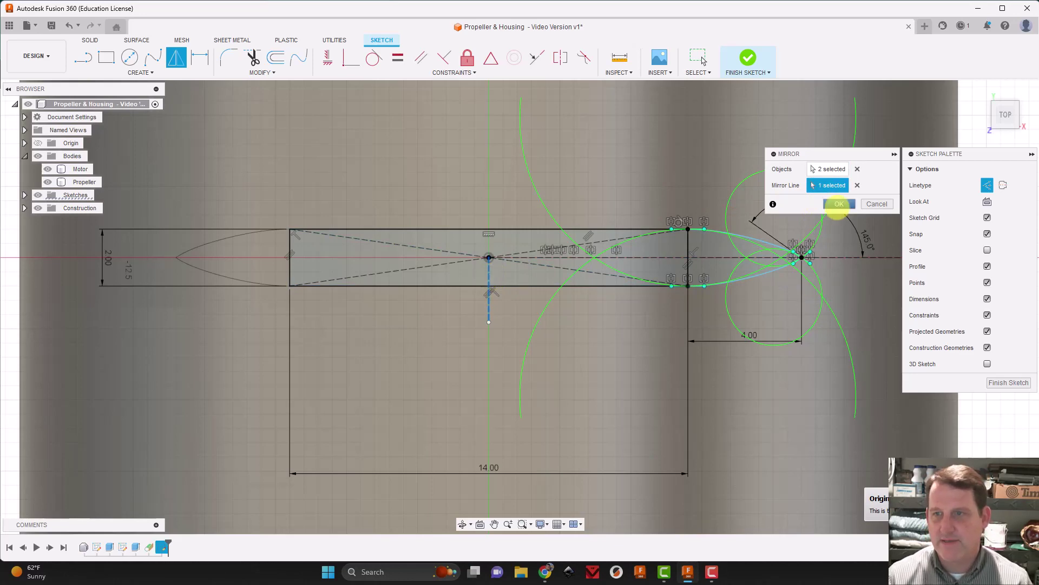
pyautogui.click(839, 204)
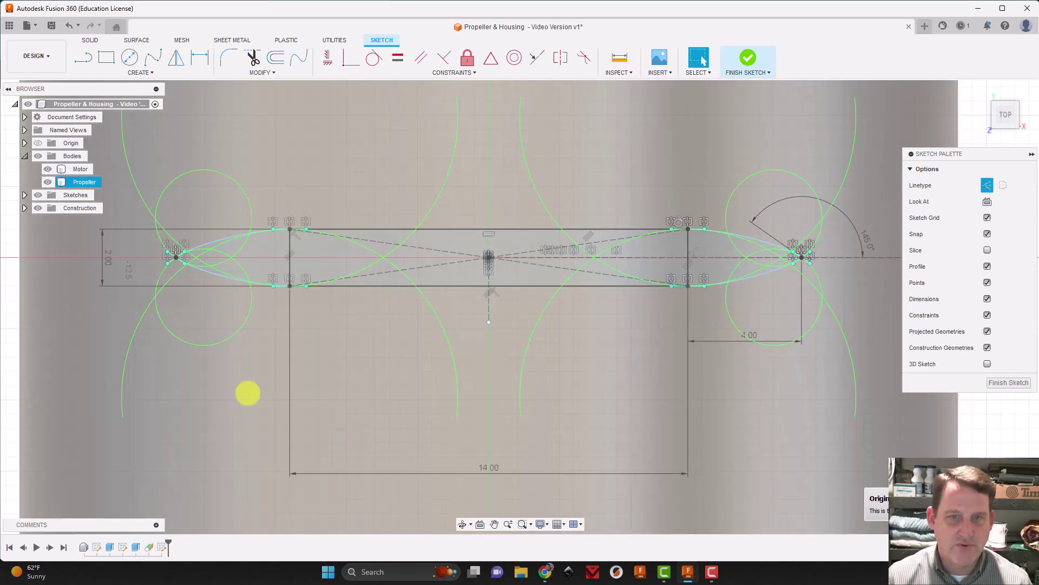
pyautogui.scroll(-5, 517, 385)
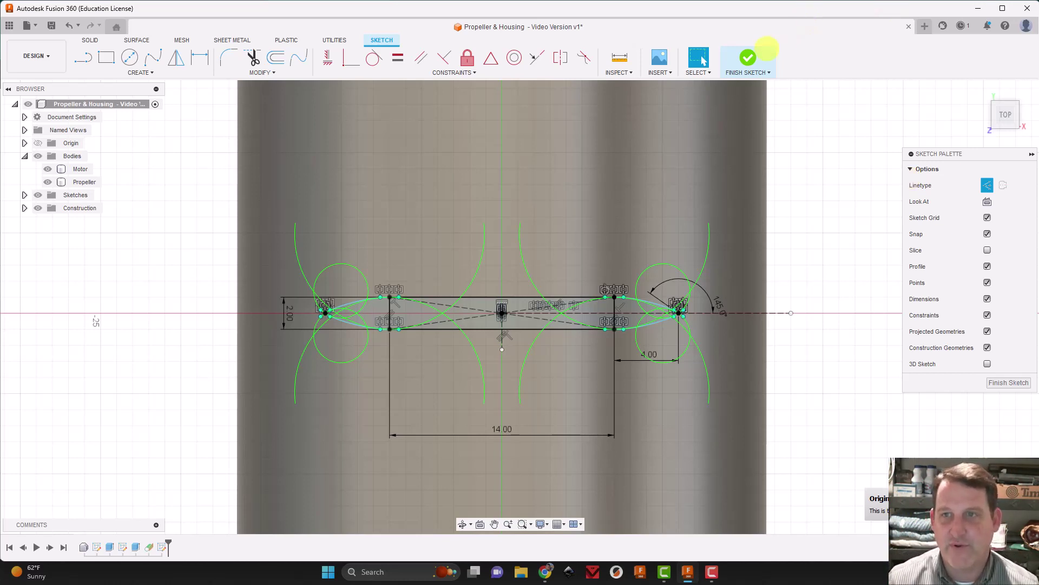
pyautogui.click(747, 57)
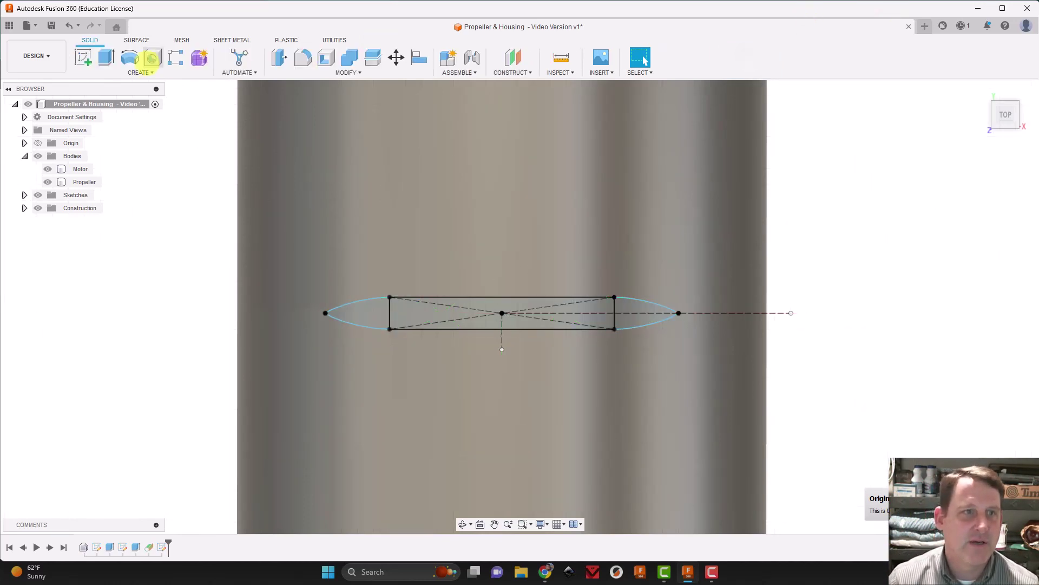
# Step: Set up an Emboss of the rectangle and both pointed tip profiles onto the propeller's cylindrical outer face
pyautogui.click(139, 72)
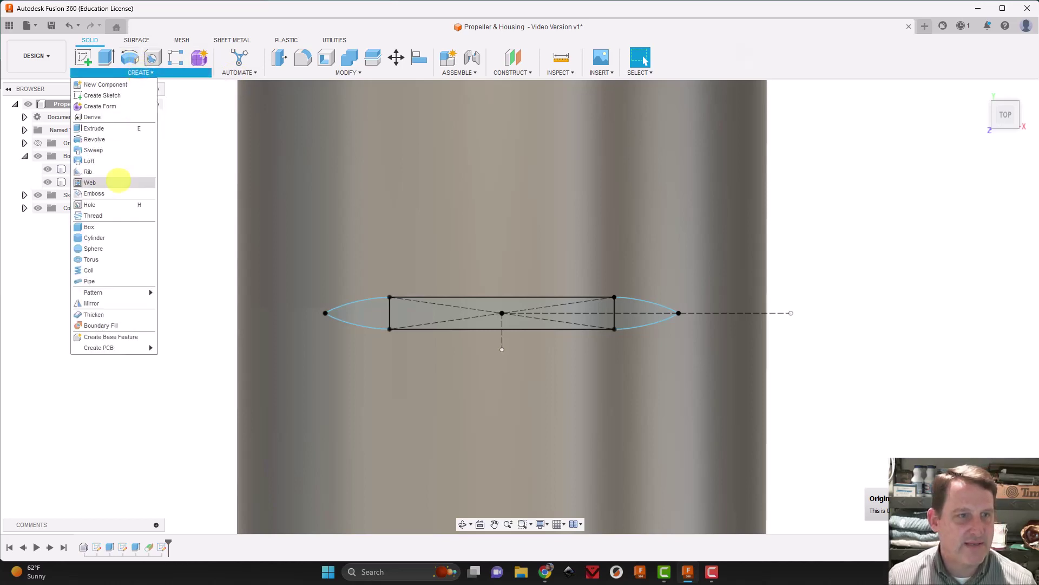
pyautogui.click(94, 193)
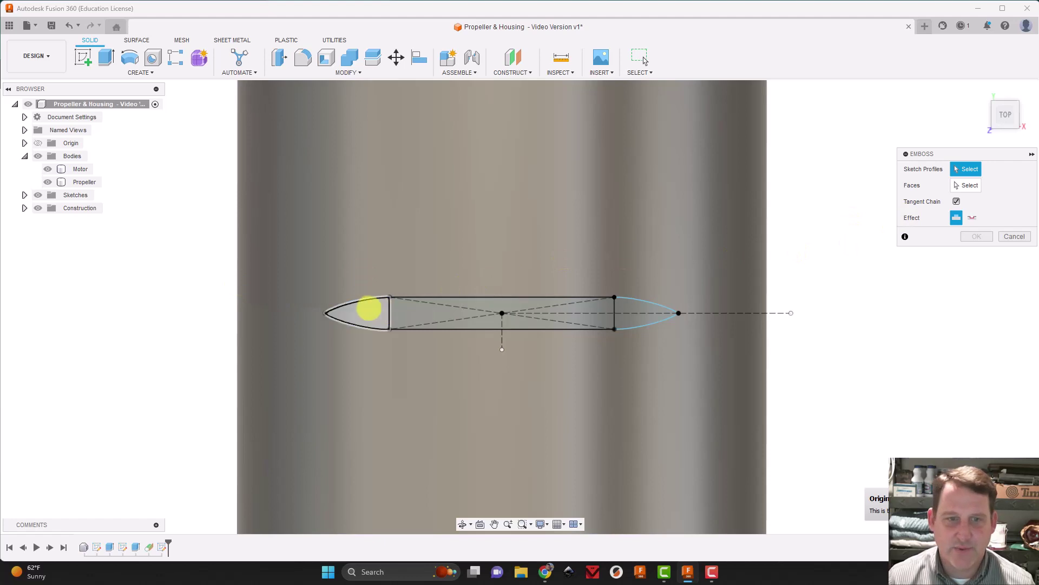
pyautogui.click(367, 310)
pyautogui.click(447, 316)
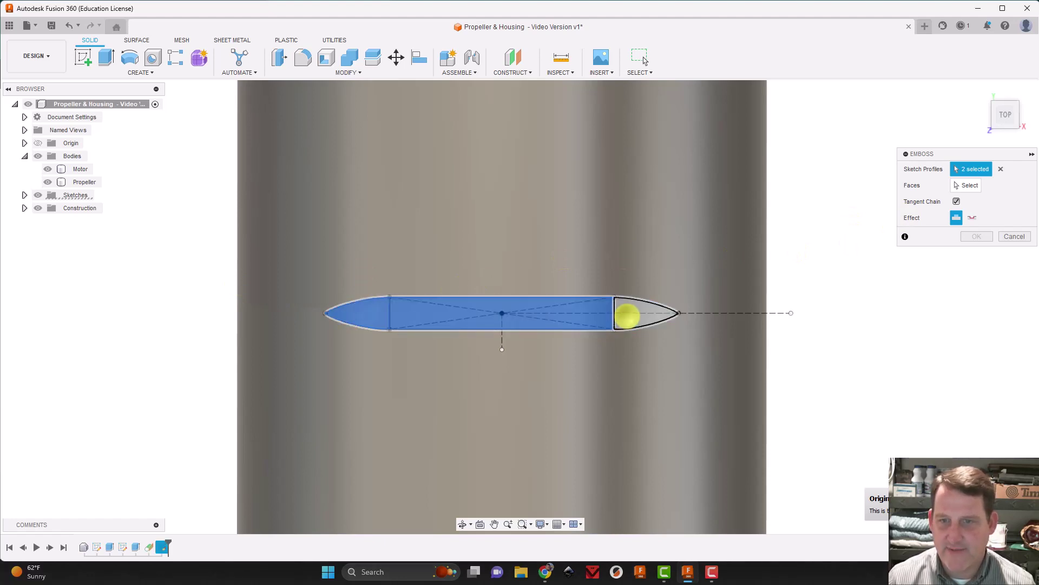
pyautogui.click(631, 315)
pyautogui.scroll(-2, 850, 319)
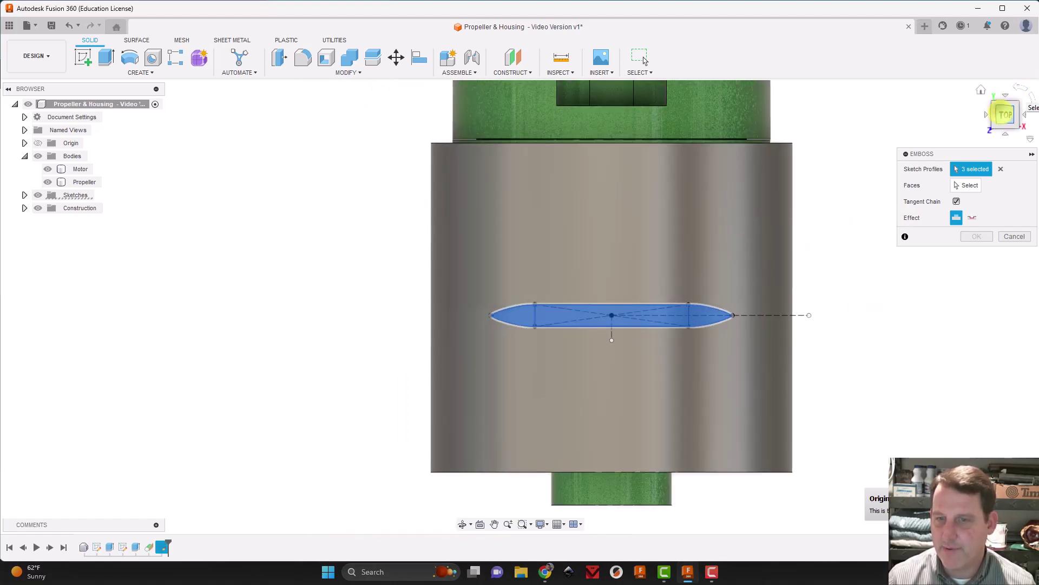
pyautogui.moveTo(1002, 108); pyautogui.dragTo(1002, 81)
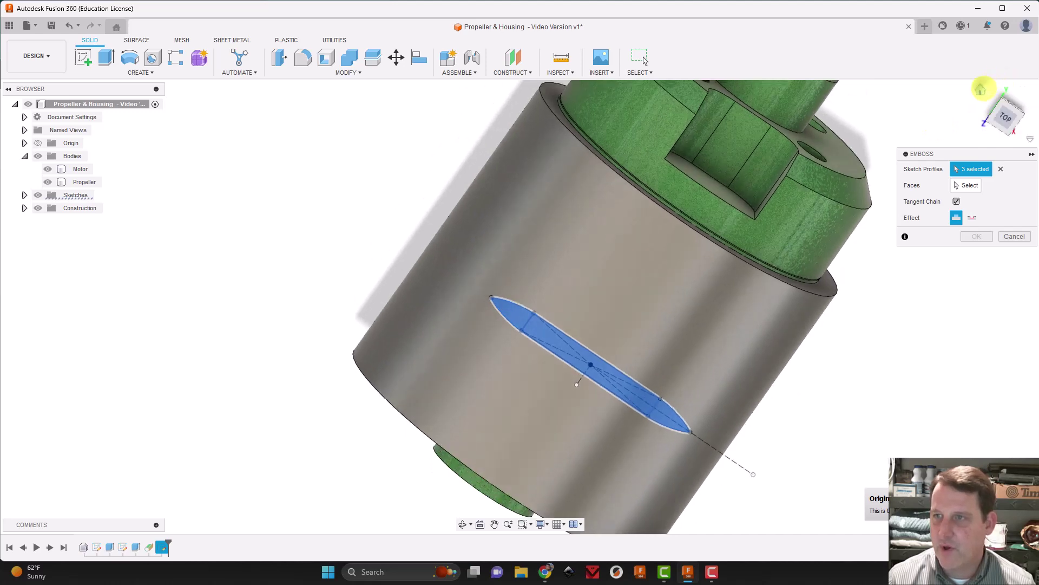
pyautogui.click(981, 90)
pyautogui.scroll(4, 491, 150)
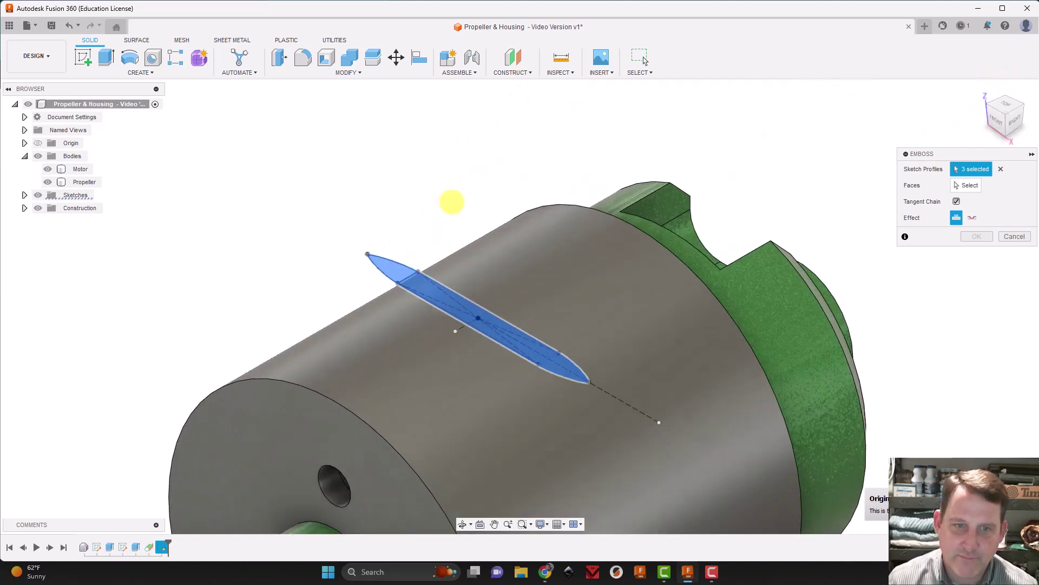
pyautogui.click(966, 186)
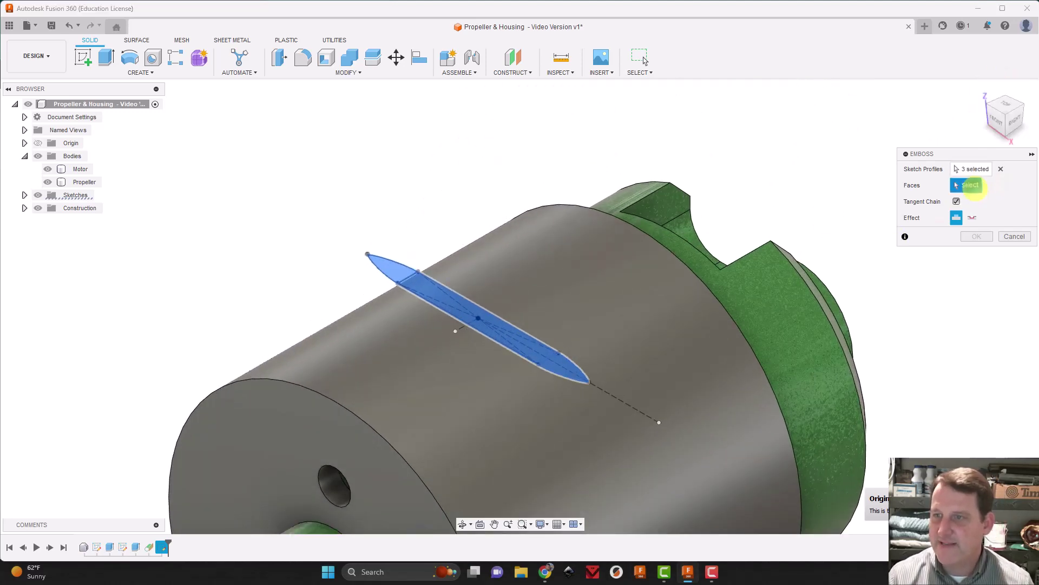
pyautogui.click(624, 308)
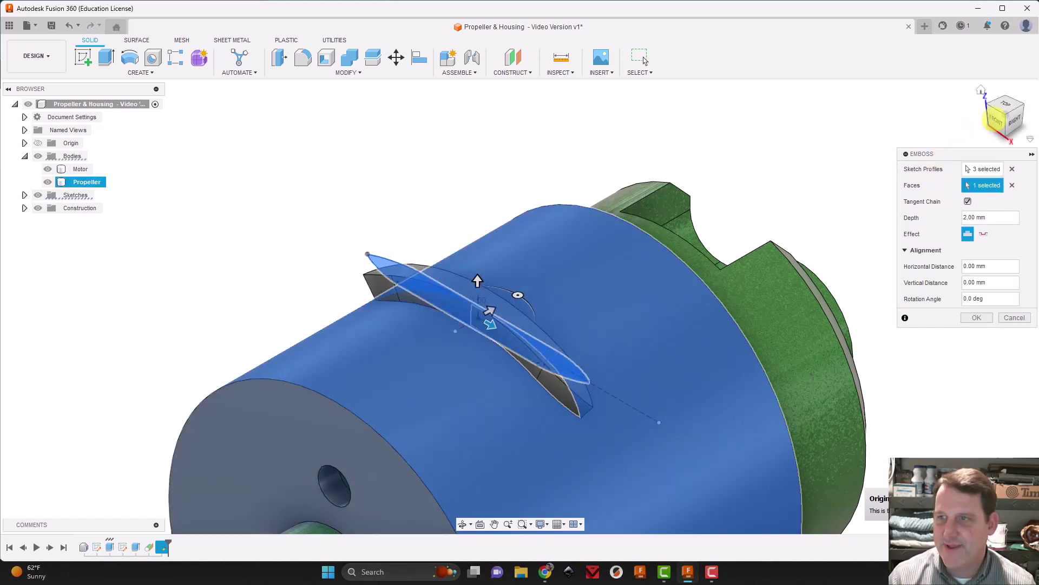
# Step: Set the emboss rotation angle to the Angle_Blade parameter, create the raised blade and return to the home view
pyautogui.click(999, 116)
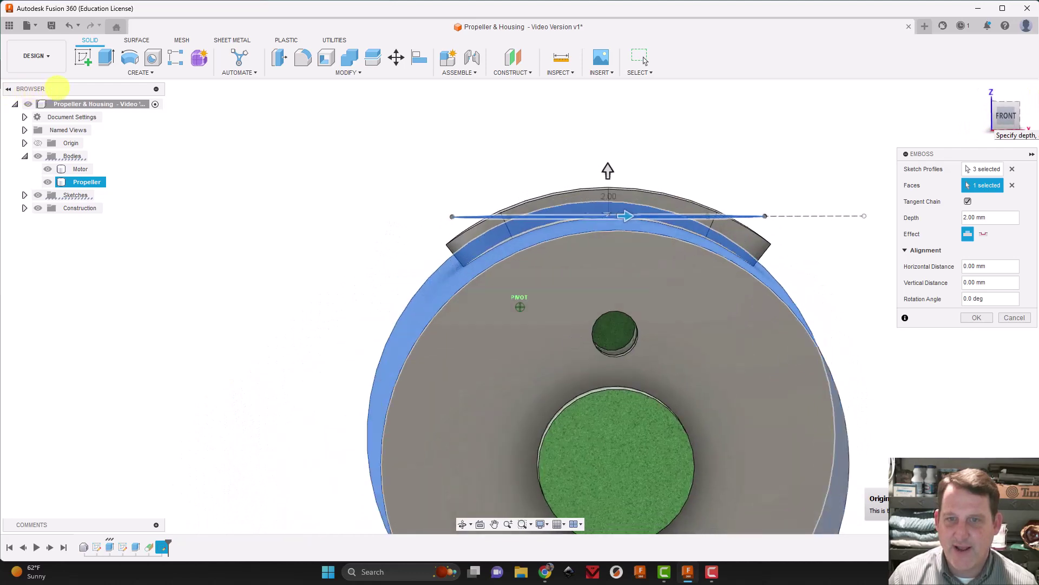
pyautogui.moveTo(94, 92)
pyautogui.mouseDown()
pyautogui.moveTo(0, 122)
pyautogui.moveTo(0, 93)
pyautogui.moveTo(44, 132)
pyautogui.moveTo(5, 130)
pyautogui.mouseUp()
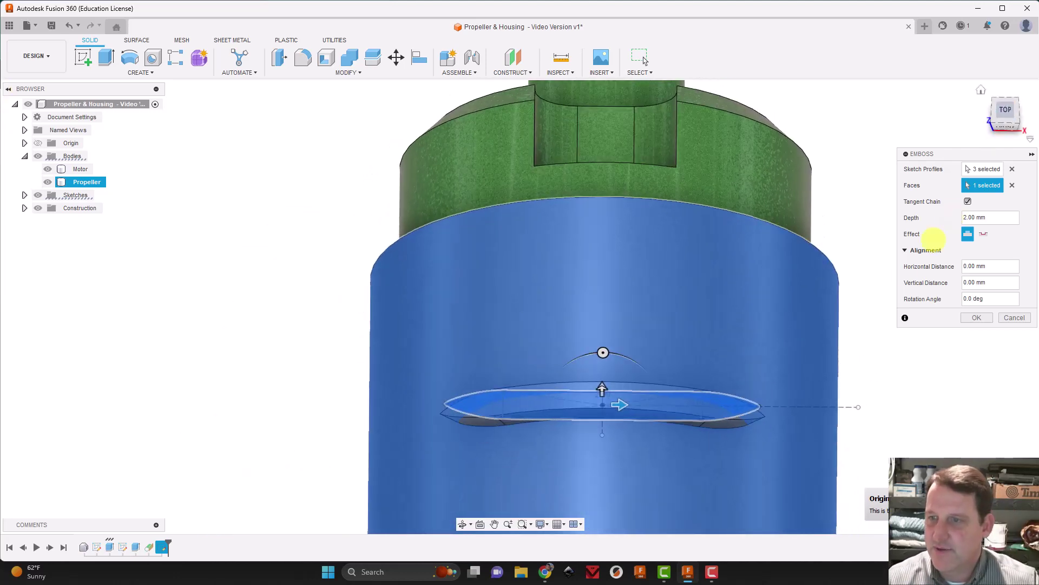
pyautogui.click(983, 299)
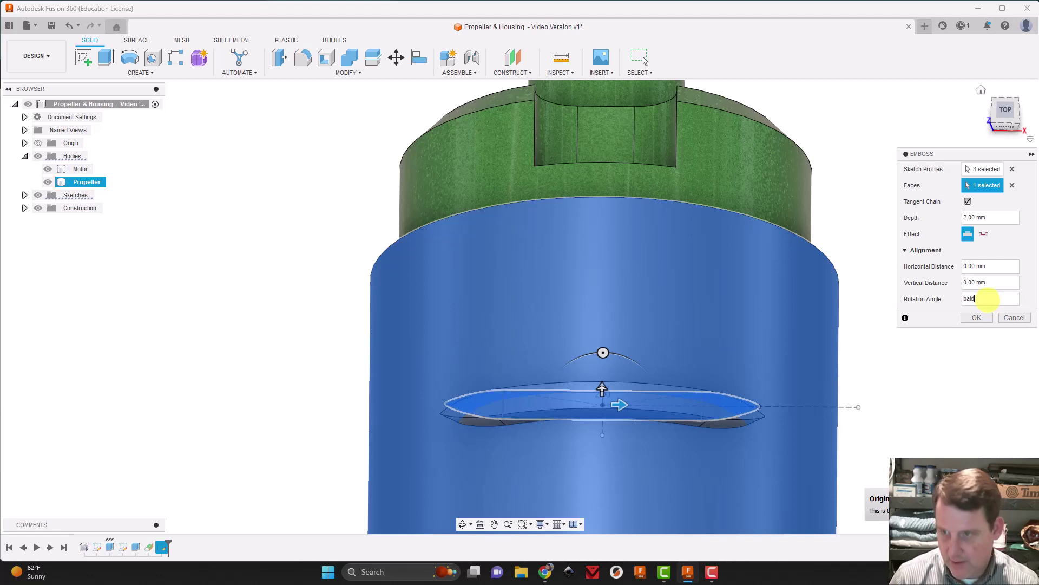
pyautogui.press('BackSpace')
pyautogui.press('BackSpace')
pyautogui.press('BackSpace')
pyautogui.press('BackSpace')
pyautogui.write('ab')
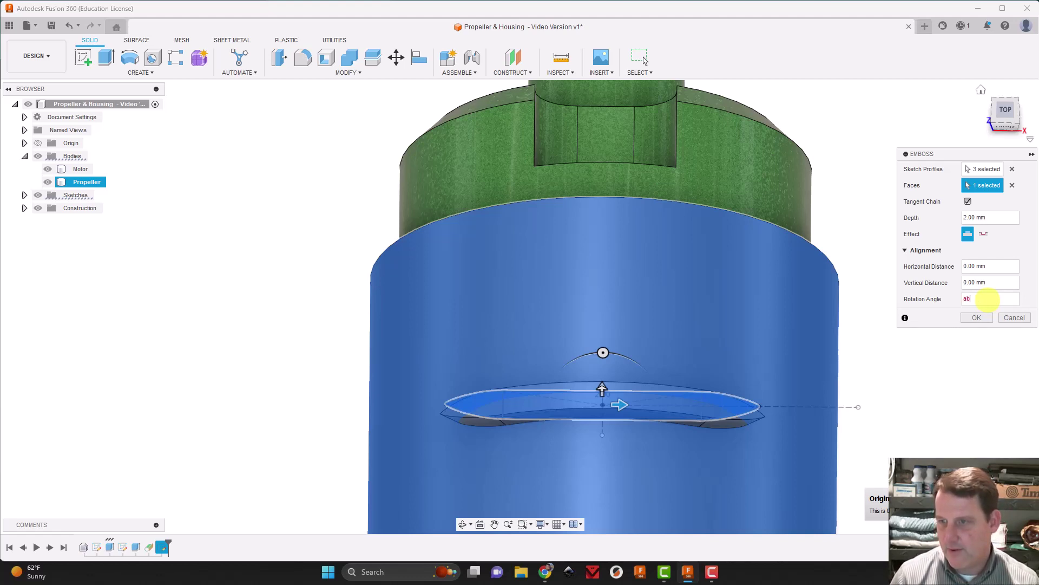
pyautogui.write('an')
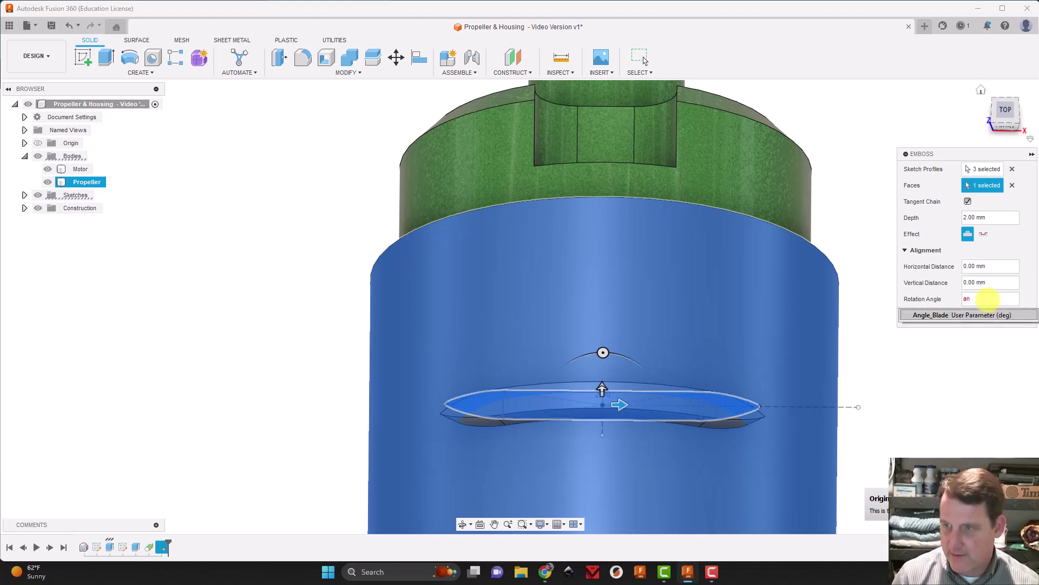
pyautogui.press('Return')
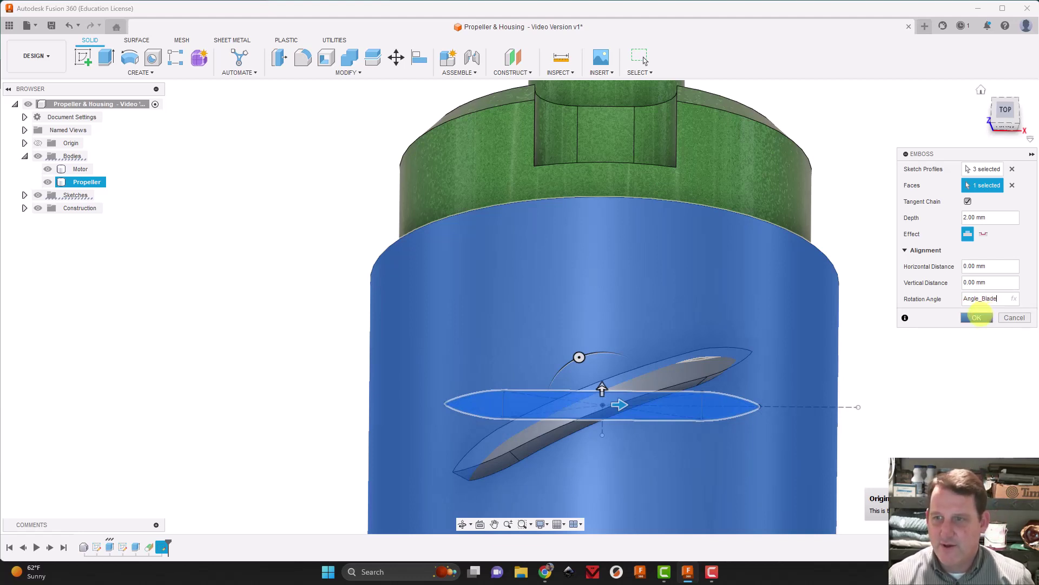
pyautogui.click(976, 318)
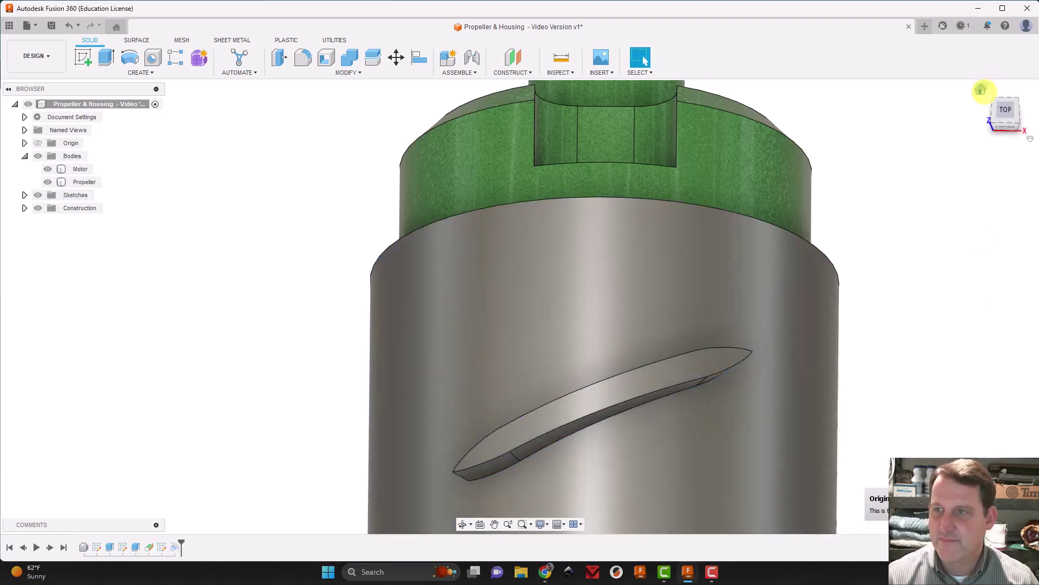
pyautogui.click(980, 88)
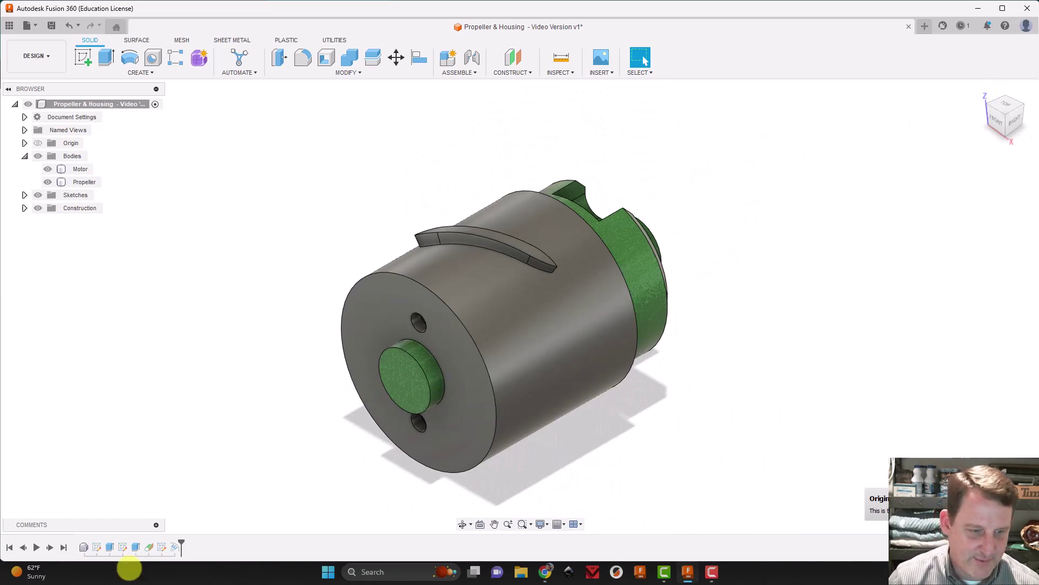
# Step: Edit the blade's Emboss feature and set its depth to the Length_Blade parameter
pyautogui.rightClick(174, 547)
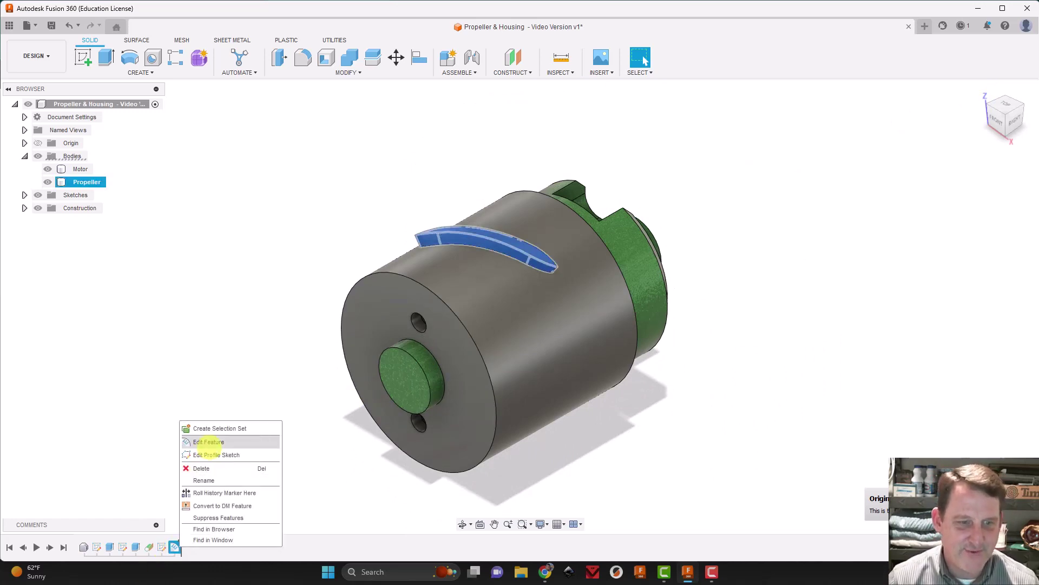
pyautogui.click(209, 442)
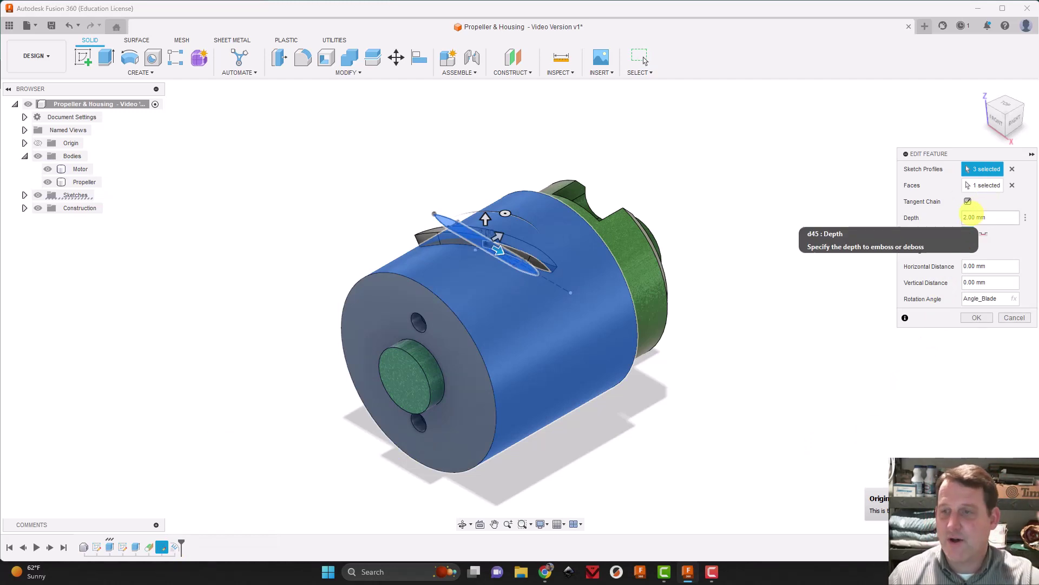
pyautogui.click(981, 217)
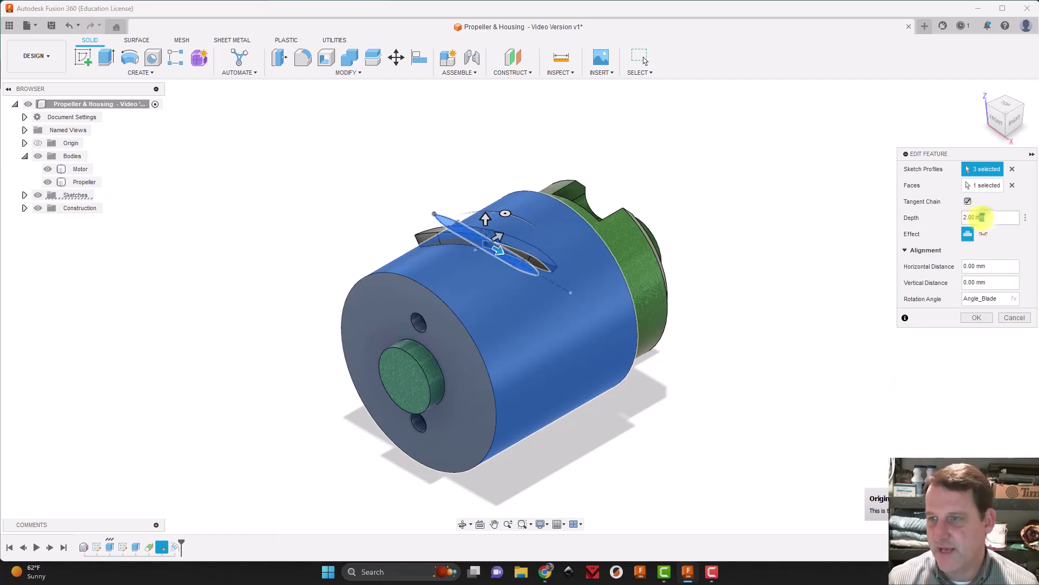
pyautogui.write('len')
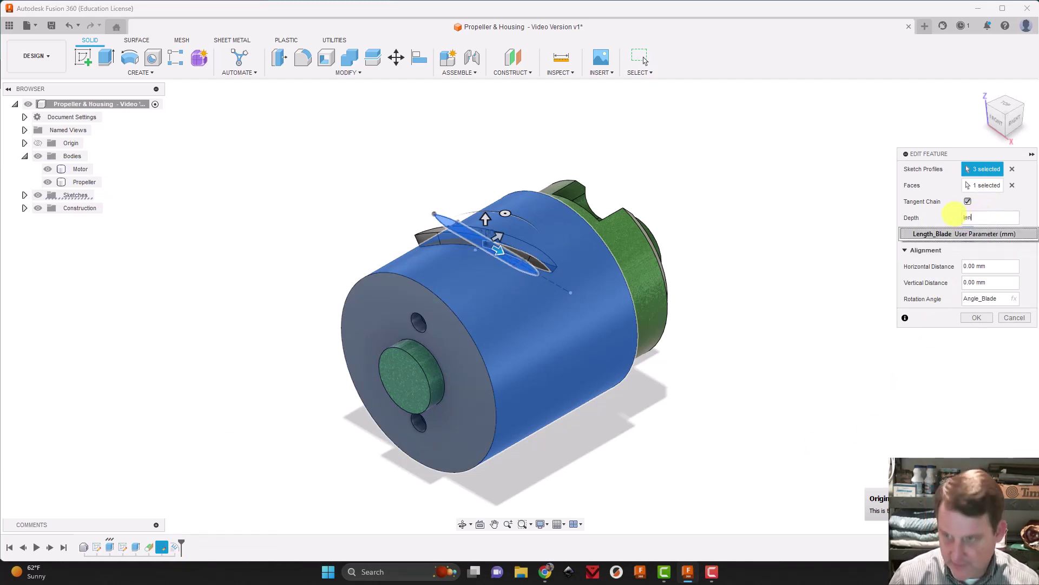
pyautogui.press('Return')
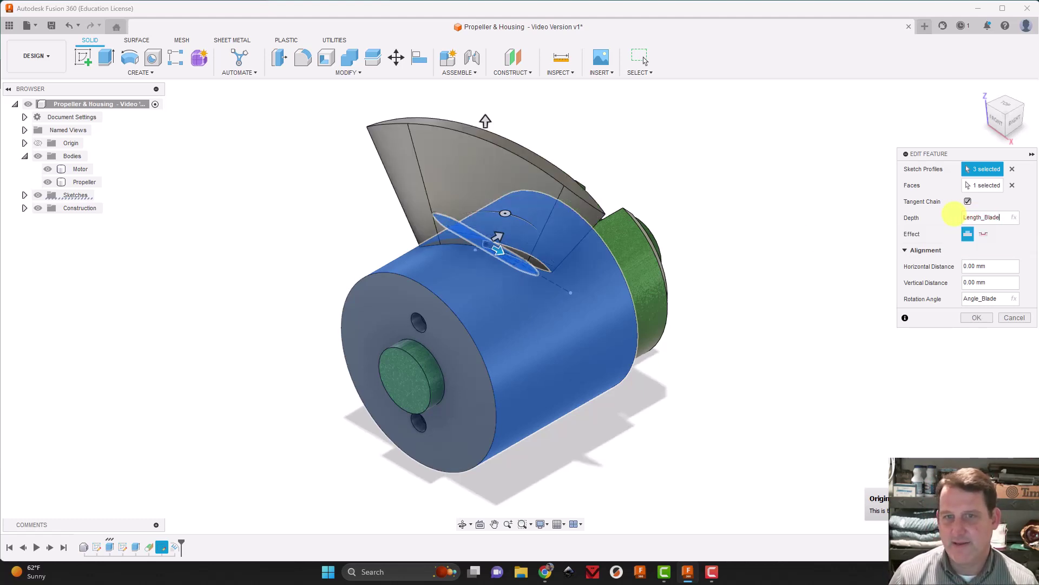
pyautogui.press('Return')
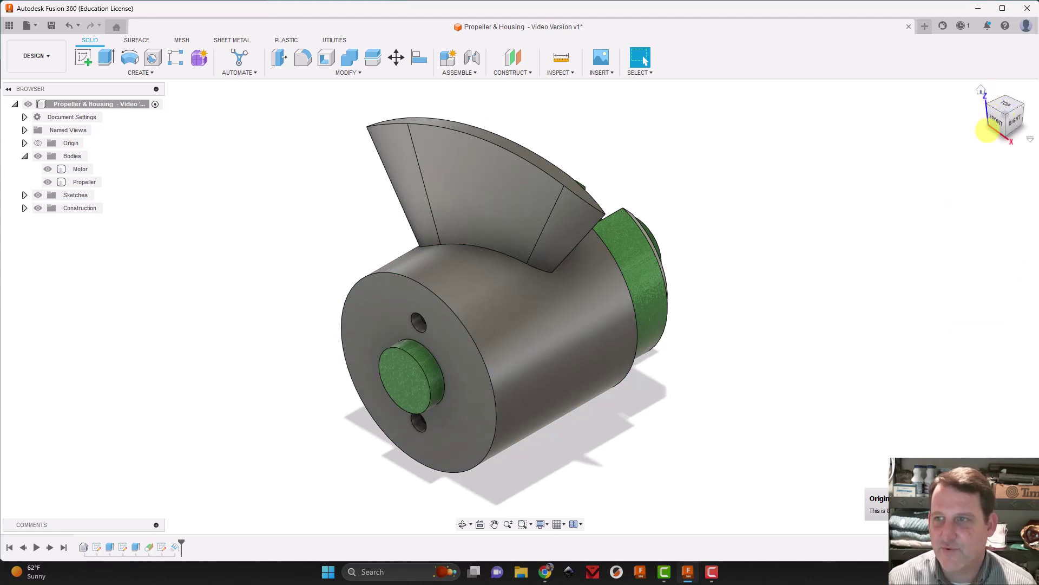
pyautogui.moveTo(1000, 115); pyautogui.dragTo(1027, 148)
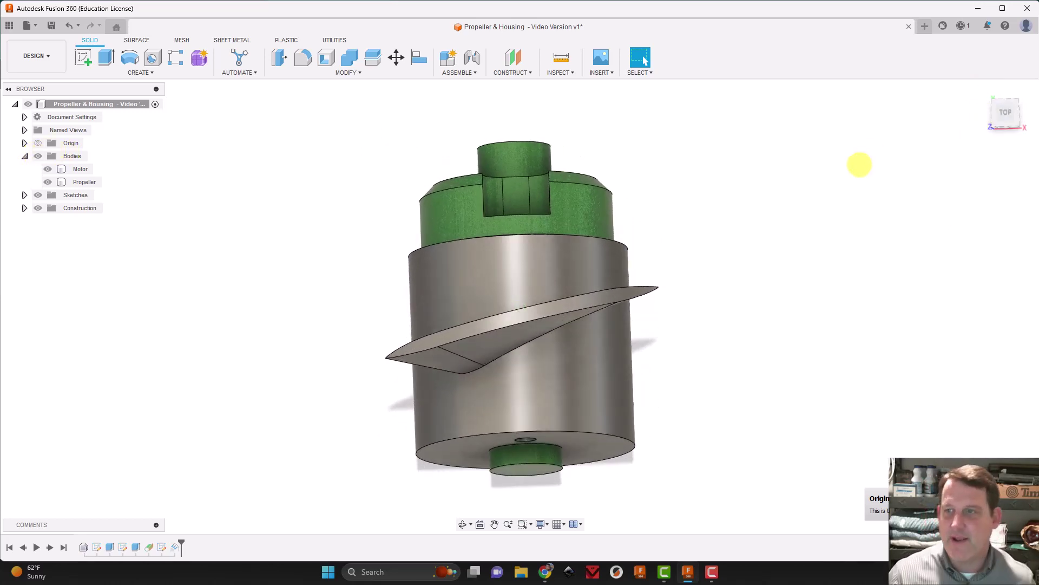
pyautogui.moveTo(1014, 116); pyautogui.dragTo(1027, 52)
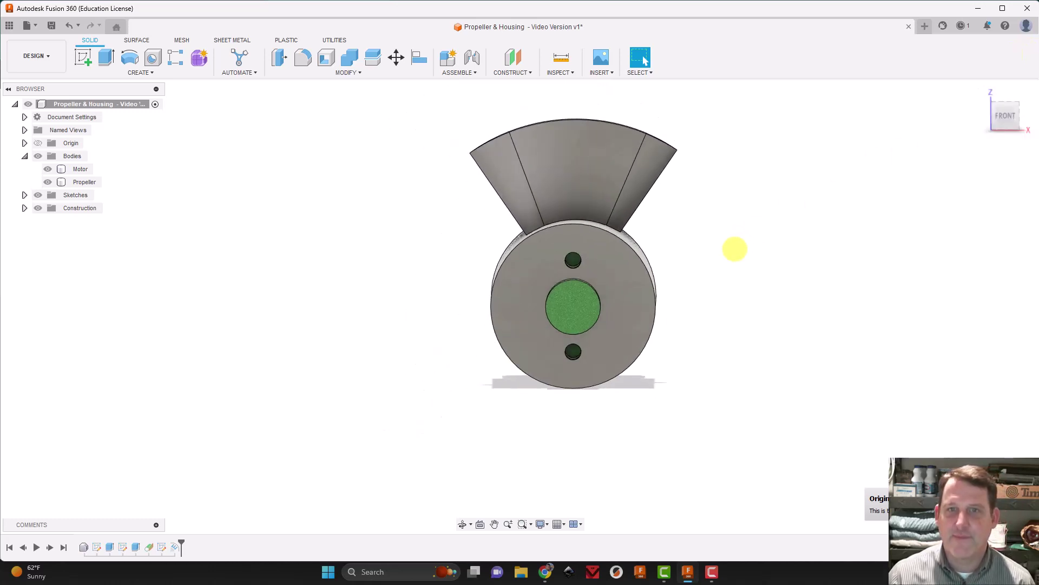
pyautogui.click(673, 165)
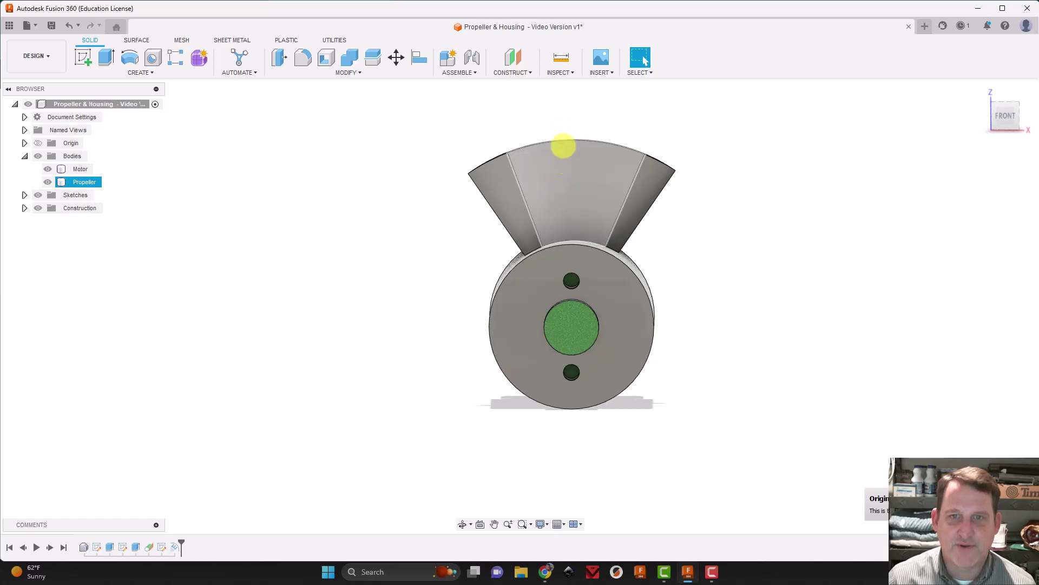
pyautogui.press('Escape')
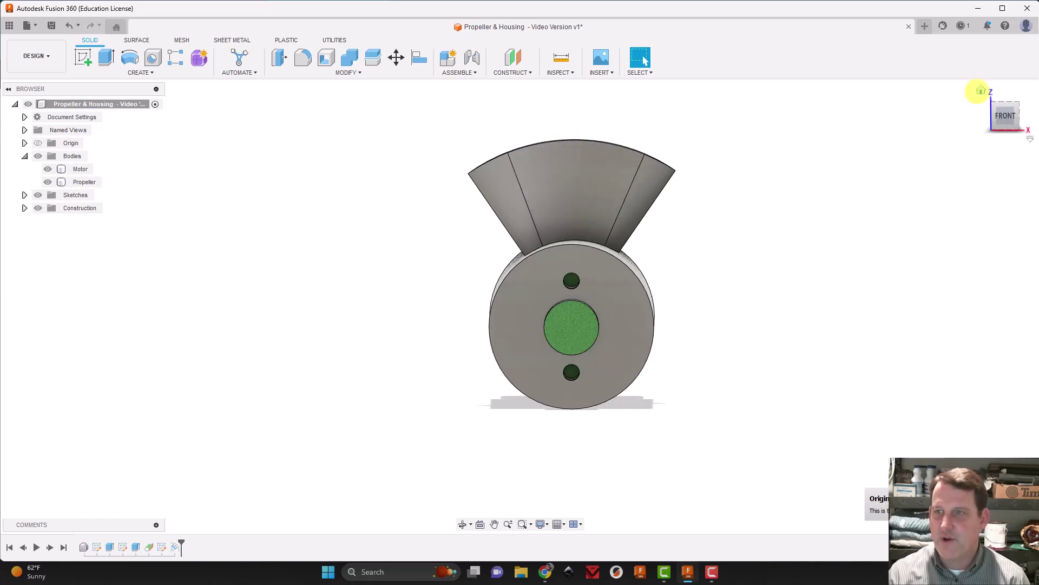
pyautogui.click(981, 91)
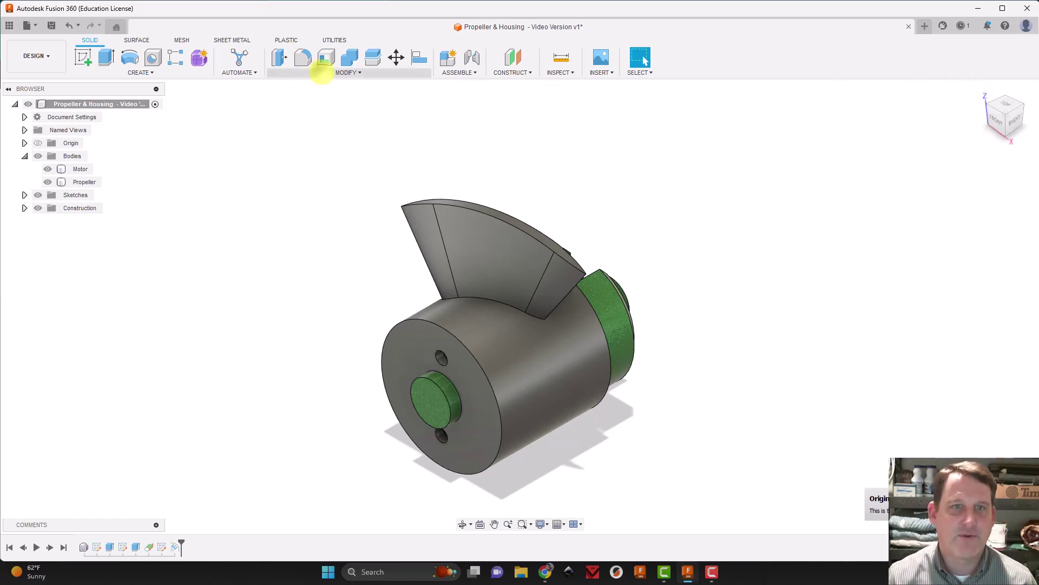
# Step: Set the user parameters Length_Blade to 5 mm and Angle_Blade to 55 deg
pyautogui.click(322, 72)
pyautogui.click(311, 320)
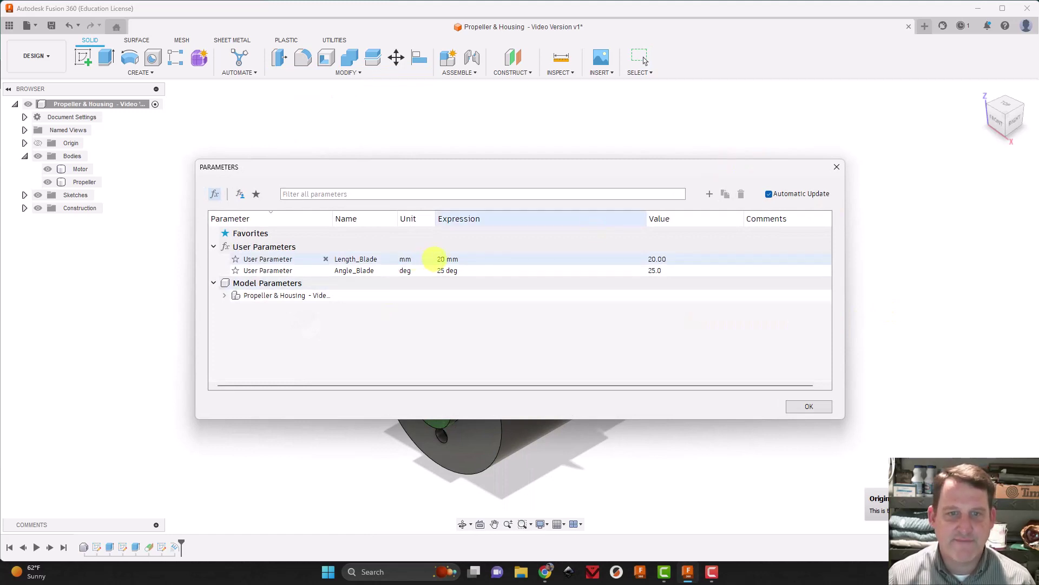
pyautogui.doubleClick(440, 259)
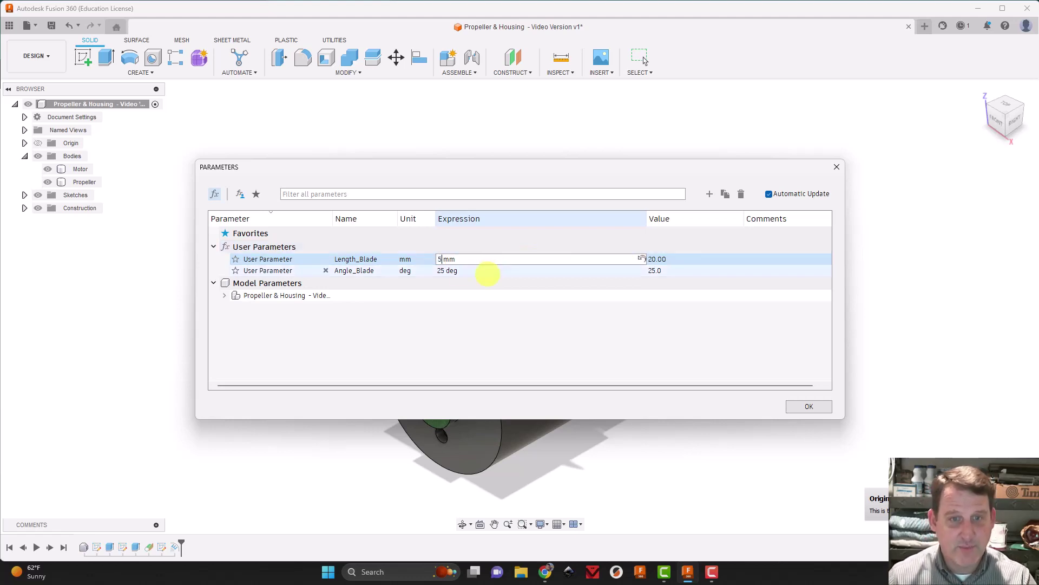
pyautogui.doubleClick(441, 270)
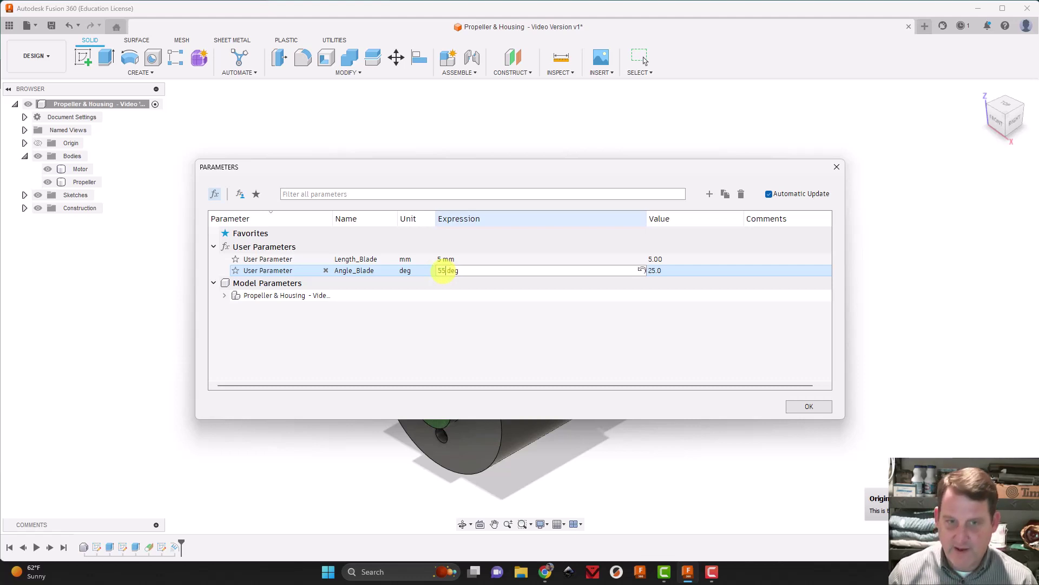
pyautogui.write('55 deg')
pyautogui.click(809, 406)
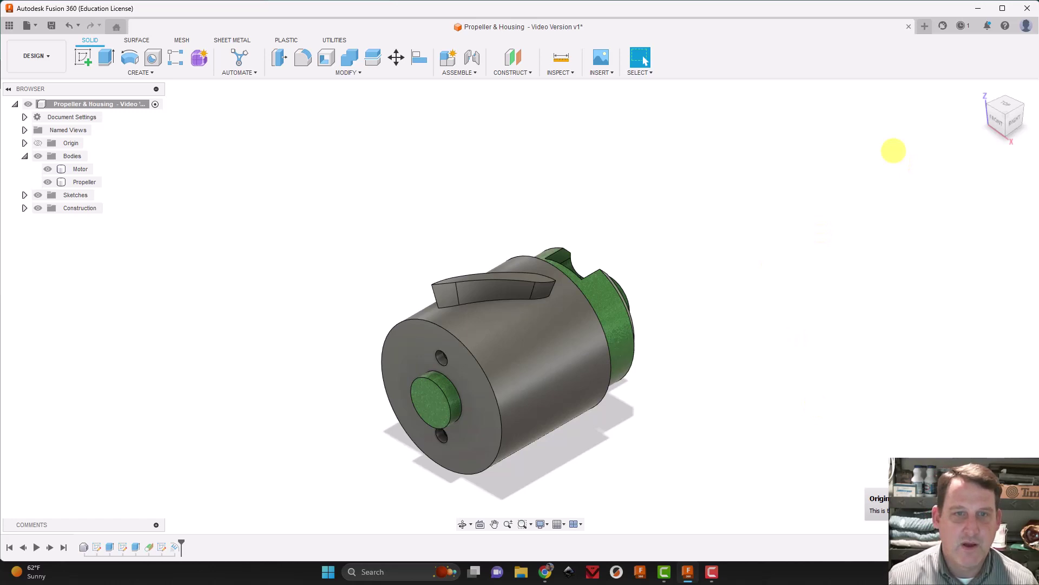
# Step: Set up a Circular Pattern with the Features object type and choose the embossed blade as the object
pyautogui.click(483, 288)
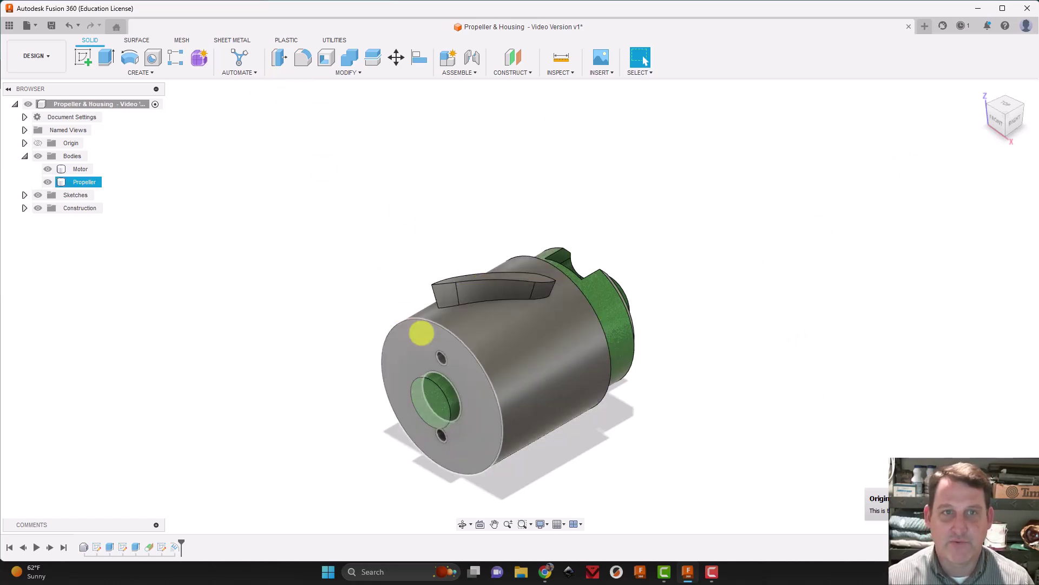
pyautogui.press('Escape')
pyautogui.click(140, 73)
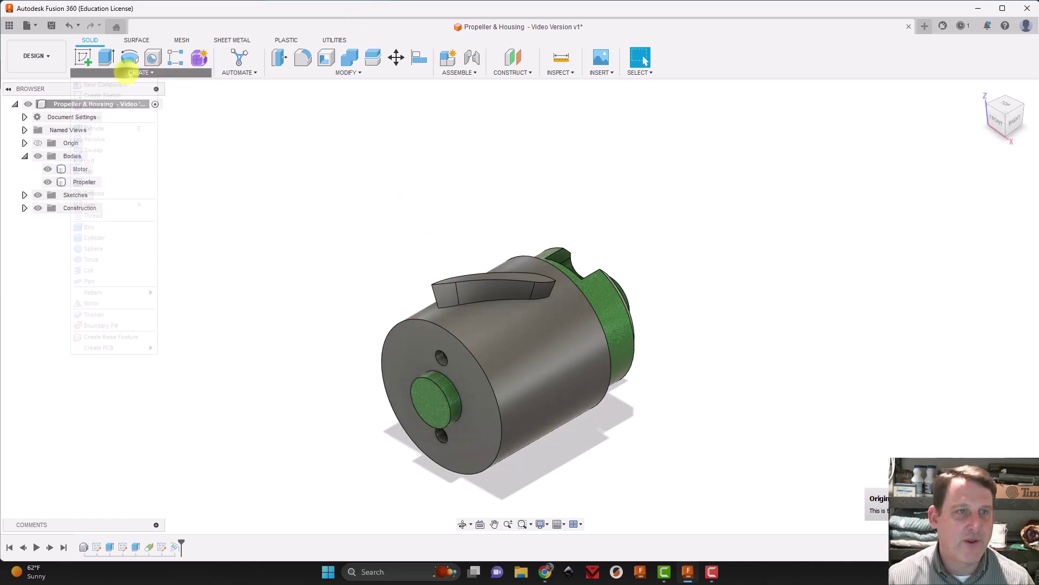
pyautogui.moveTo(107, 291)
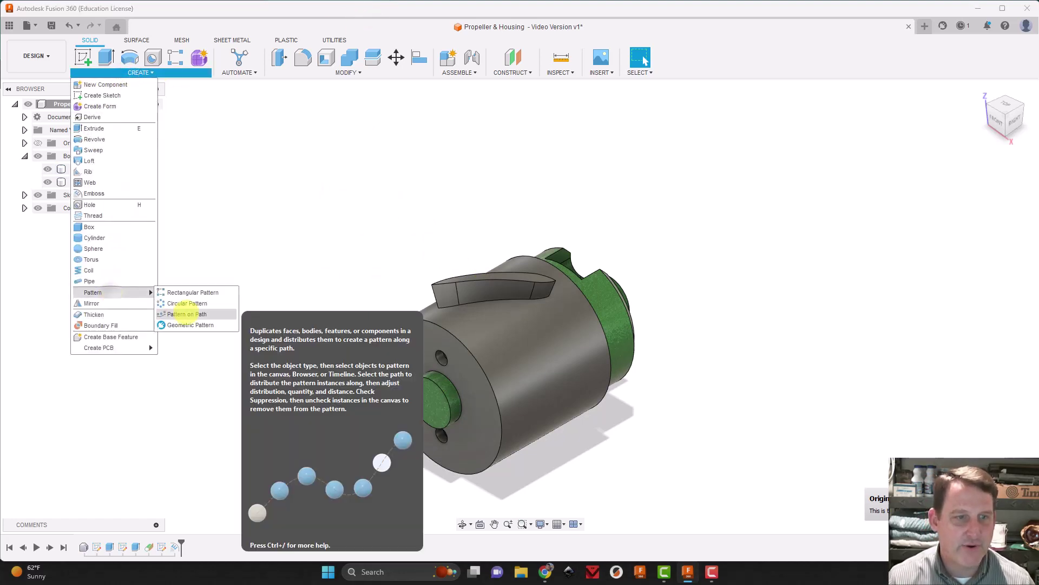
pyautogui.click(187, 303)
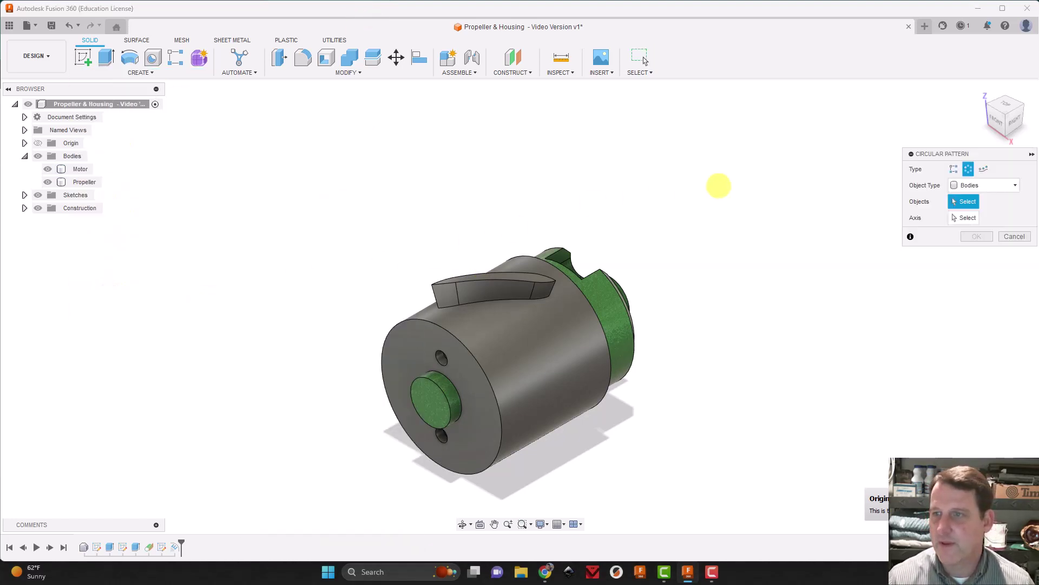
pyautogui.click(474, 324)
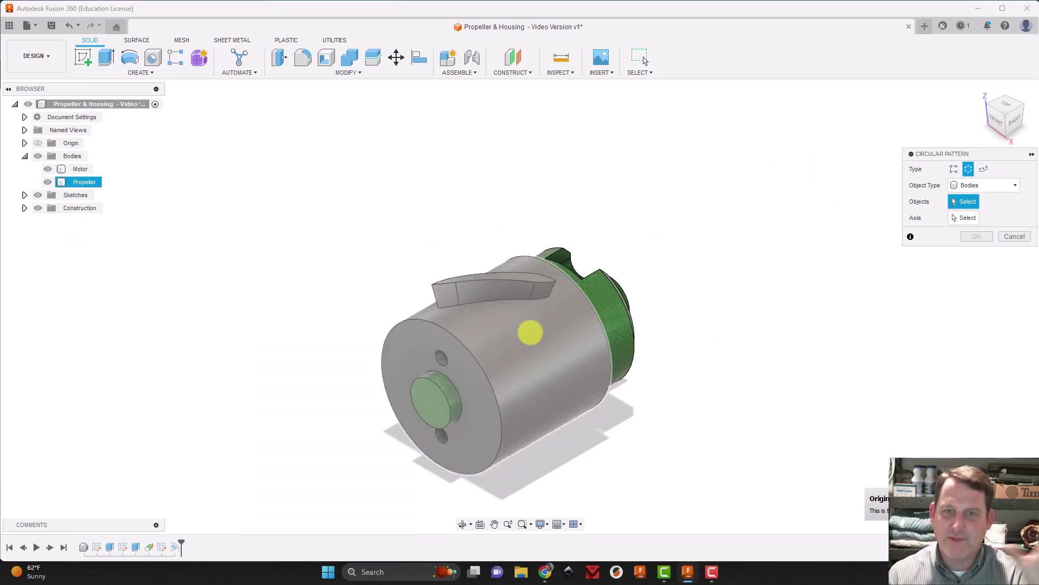
pyautogui.click(532, 334)
pyautogui.click(999, 185)
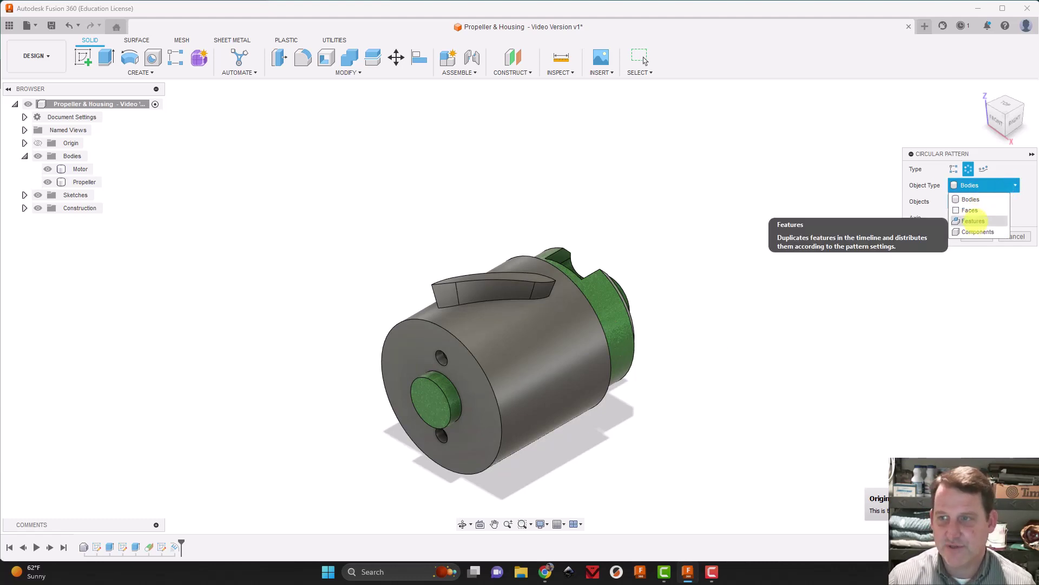
pyautogui.click(973, 221)
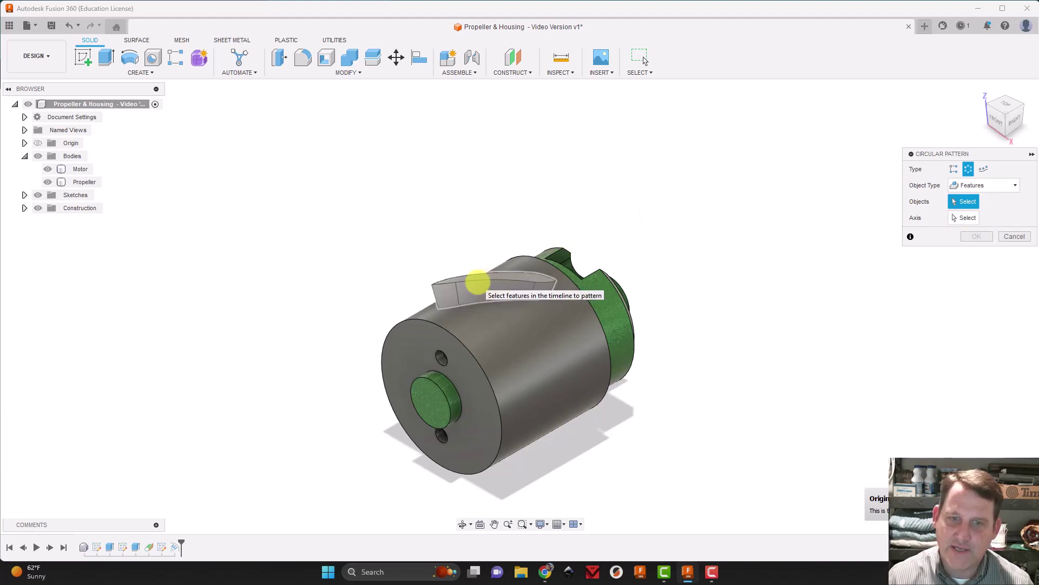
pyautogui.click(478, 282)
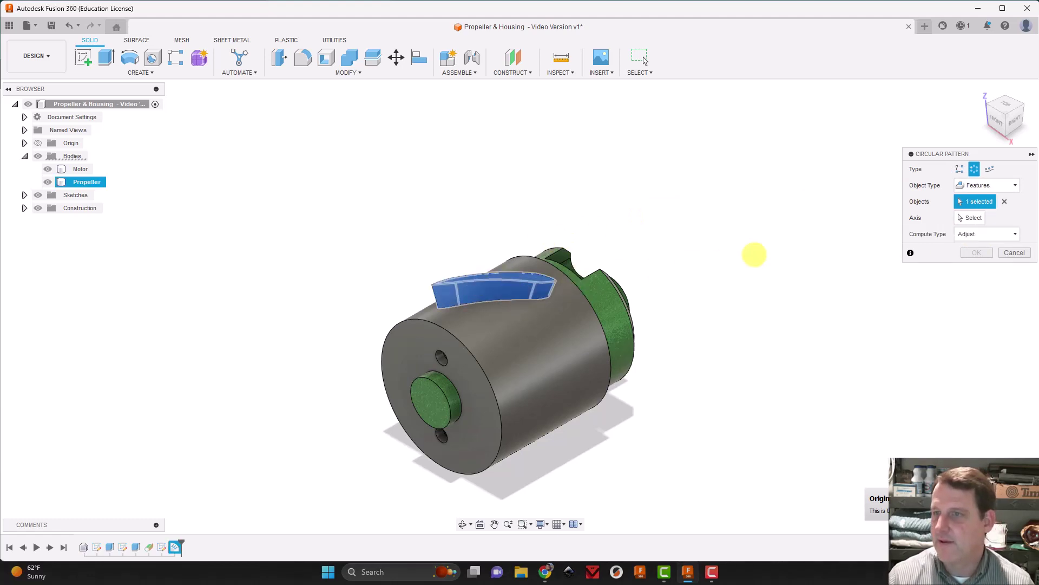
# Step: Pattern the blade fully around the hub's lengthwise origin axis with a quantity of 3 and create the pattern
pyautogui.click(970, 218)
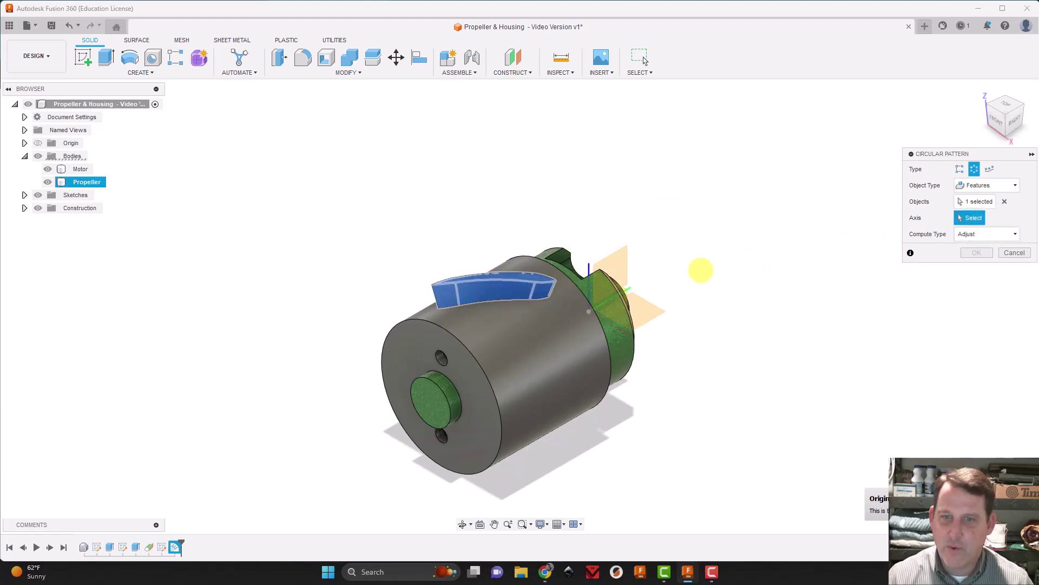
pyautogui.click(633, 287)
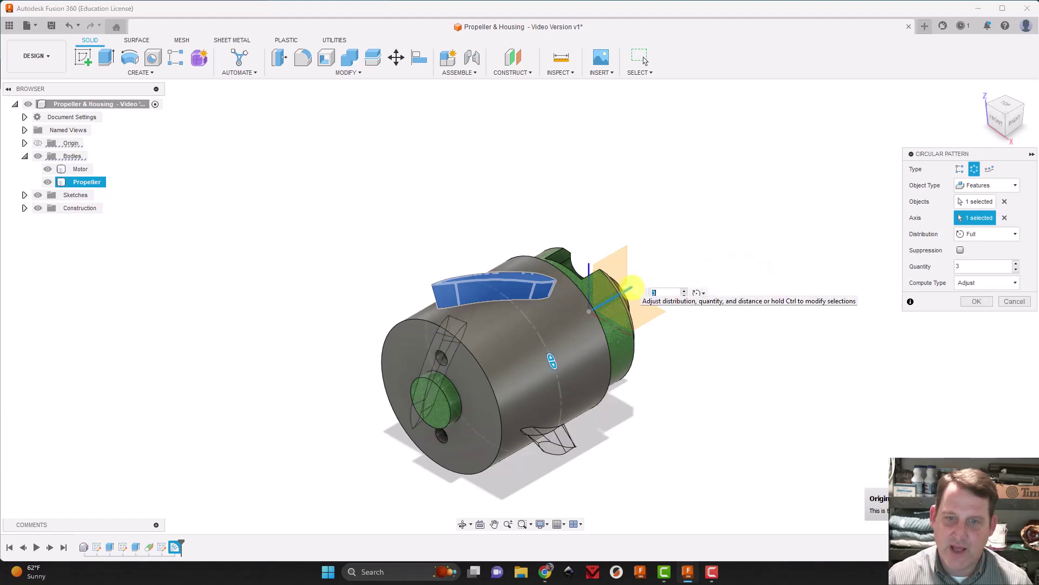
pyautogui.click(996, 118)
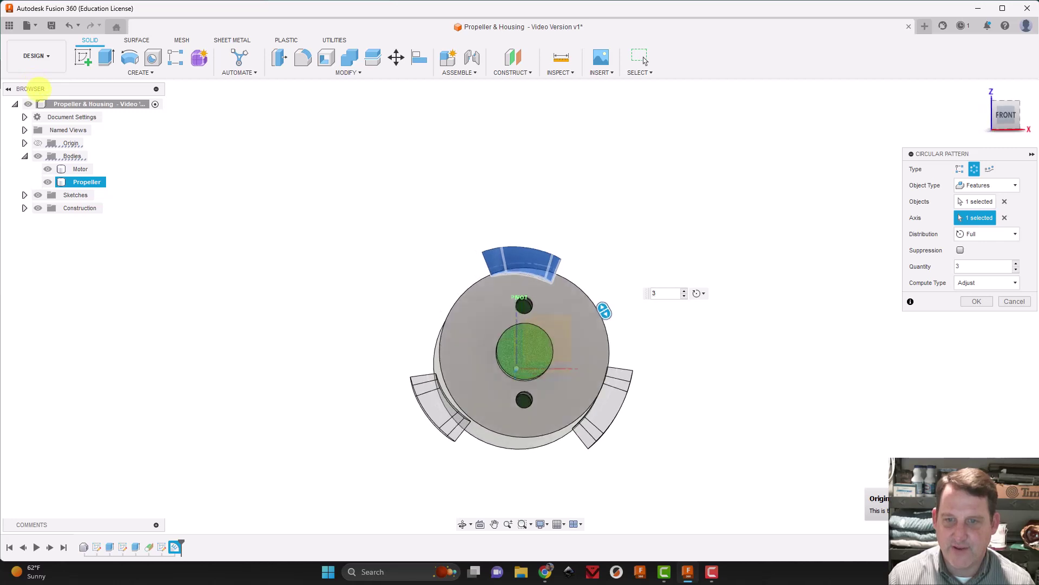
pyautogui.moveTo(40, 93)
pyautogui.keyDown('shift'); pyautogui.mouseDown(button='middle')
pyautogui.moveTo(51, 92)
pyautogui.moveTo(0, 87)
pyautogui.moveTo(60, 78)
pyautogui.moveTo(76, 110)
pyautogui.mouseUp(button='middle'); pyautogui.keyUp('shift')
pyautogui.click(975, 302)
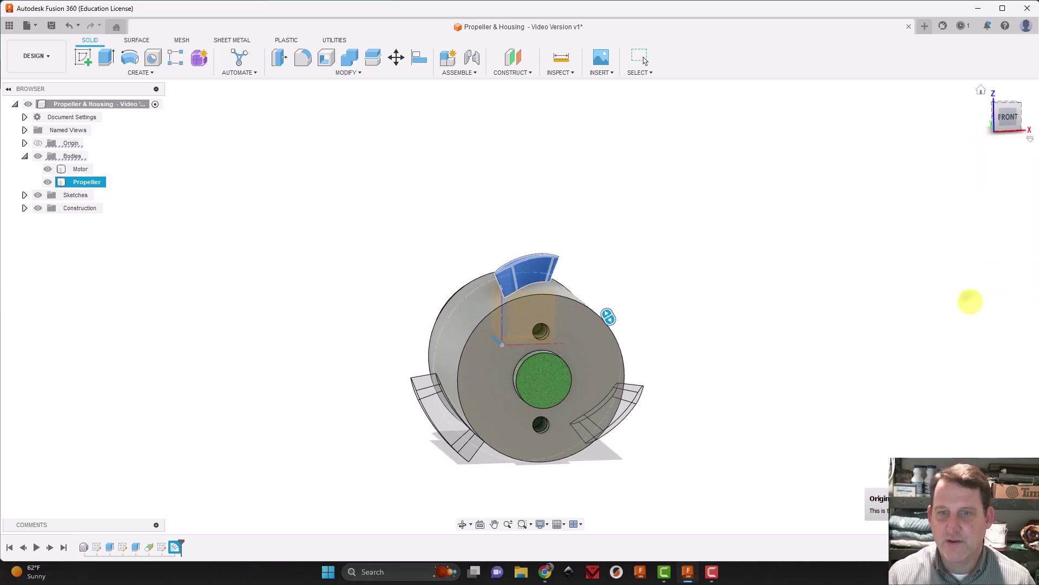
pyautogui.moveTo(1008, 130)
pyautogui.keyDown('shift'); pyautogui.mouseDown(button='middle')
pyautogui.moveTo(991, 76)
pyautogui.moveTo(917, 30)
pyautogui.moveTo(840, 51)
pyautogui.moveTo(810, 74)
pyautogui.moveTo(842, 105)
pyautogui.moveTo(977, 180)
pyautogui.moveTo(814, 113)
pyautogui.moveTo(921, 104)
pyautogui.mouseUp(button='middle'); pyautogui.keyUp('shift')
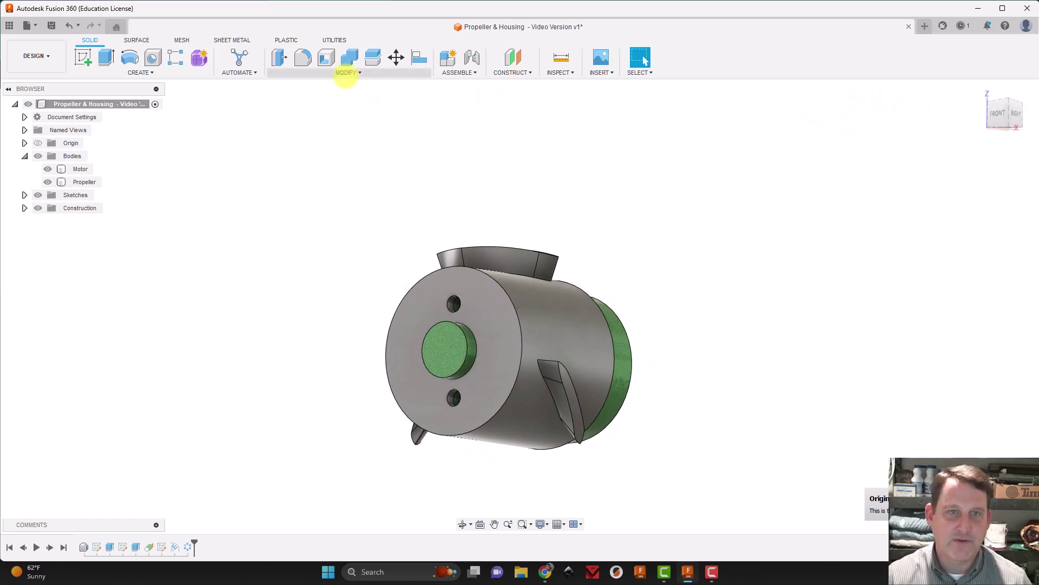
# Step: Set the user parameters Length_Blade to 15 mm and Angle_Blade to 30 deg
pyautogui.click(345, 72)
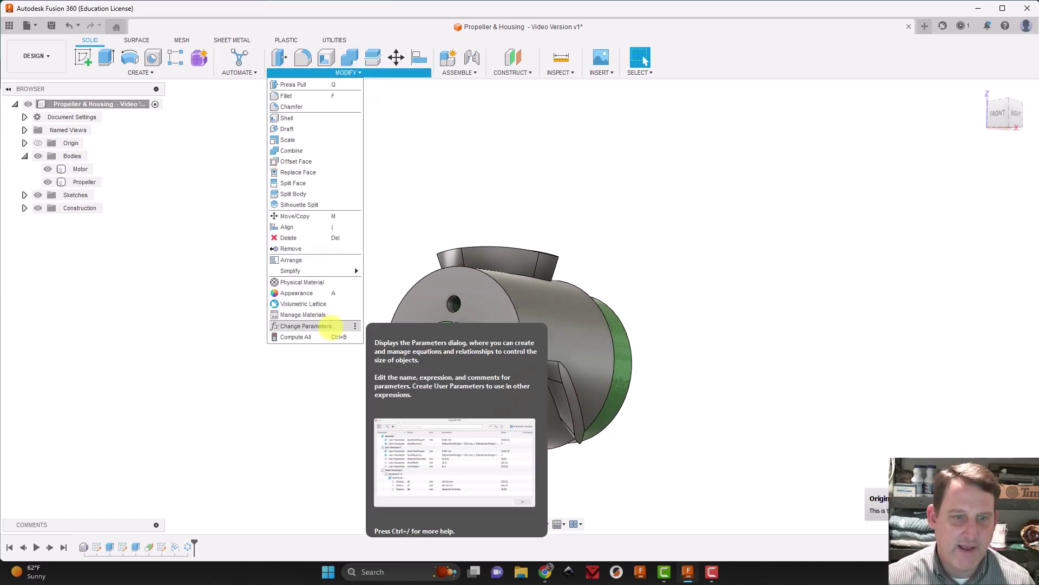
pyautogui.click(331, 326)
pyautogui.click(445, 259)
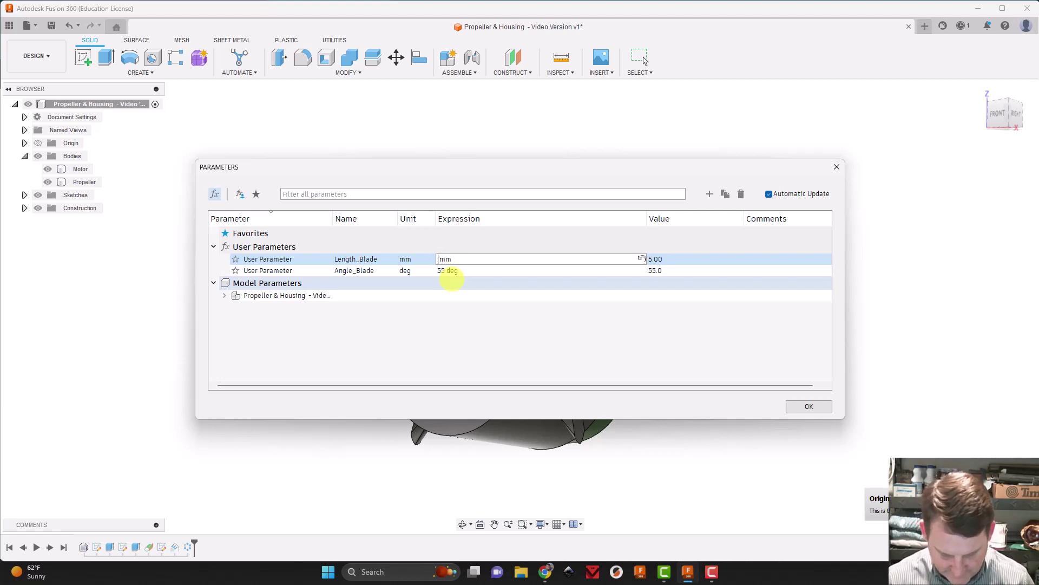
pyautogui.click(446, 270)
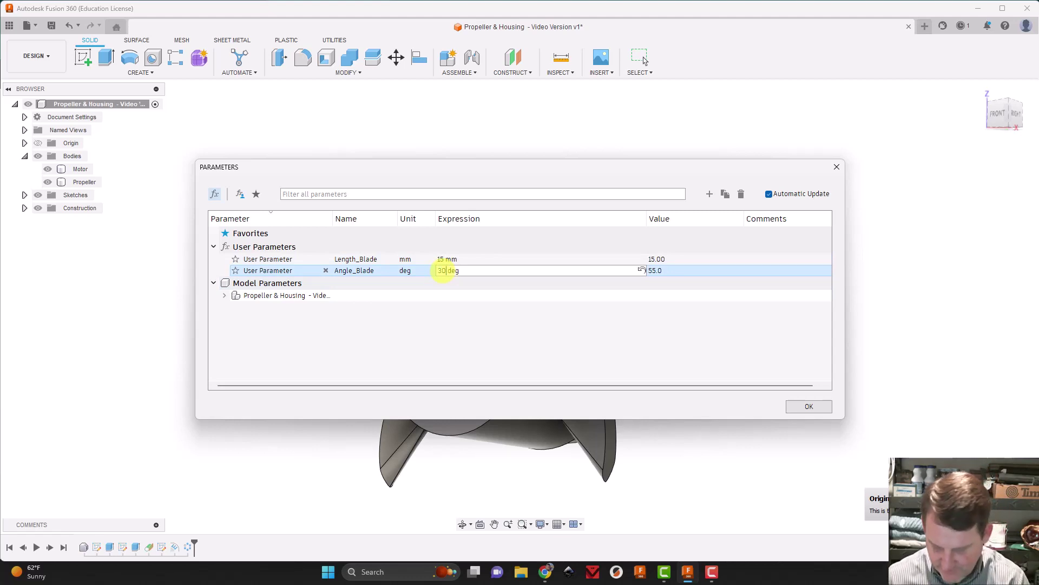
pyautogui.write('30')
pyautogui.click(808, 406)
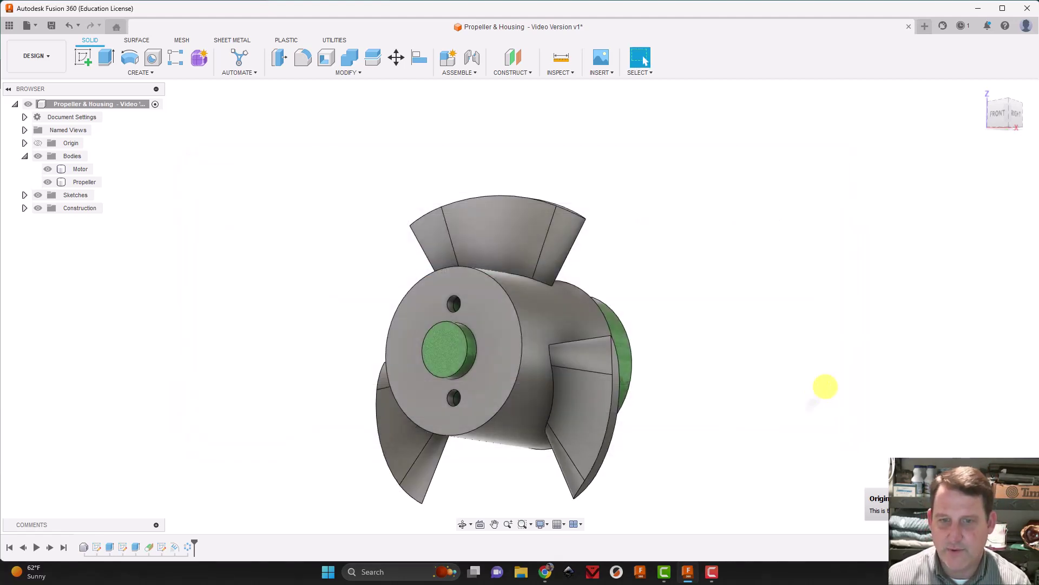
pyautogui.moveTo(999, 111); pyautogui.dragTo(1008, 136)
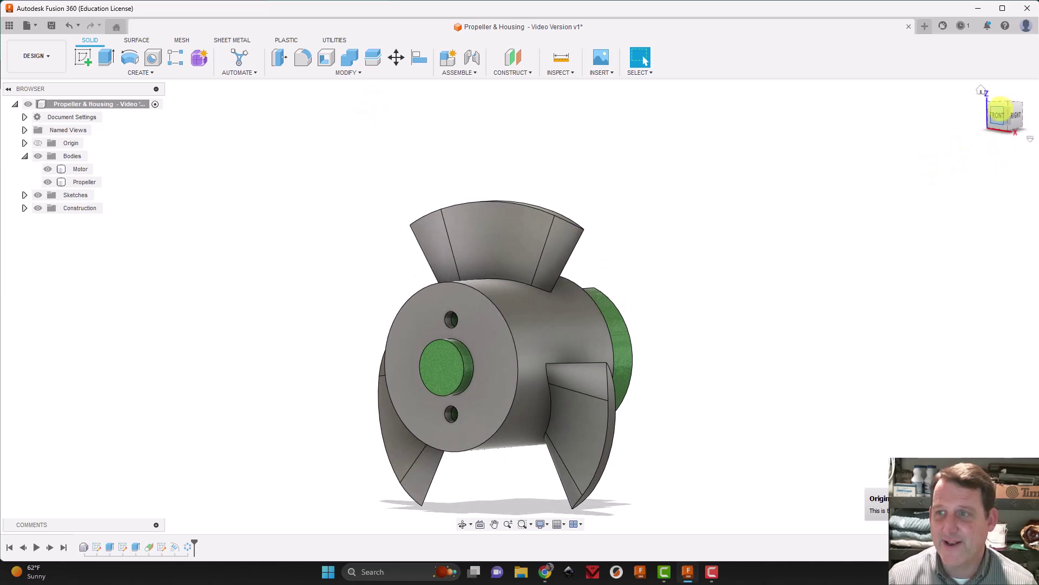
pyautogui.click(998, 114)
pyautogui.moveTo(51, 100)
pyautogui.keyDown('shift'); pyautogui.mouseDown(button='middle')
pyautogui.moveTo(140, 108)
pyautogui.moveTo(233, 58)
pyautogui.moveTo(286, 552)
pyautogui.mouseUp(button='middle'); pyautogui.keyUp('shift')
pyautogui.press('F6')
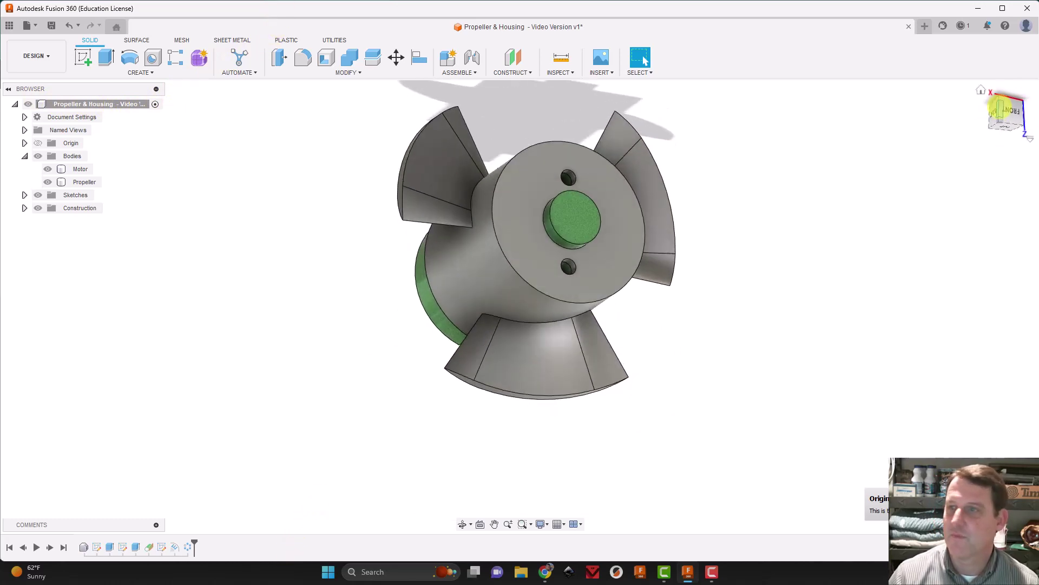